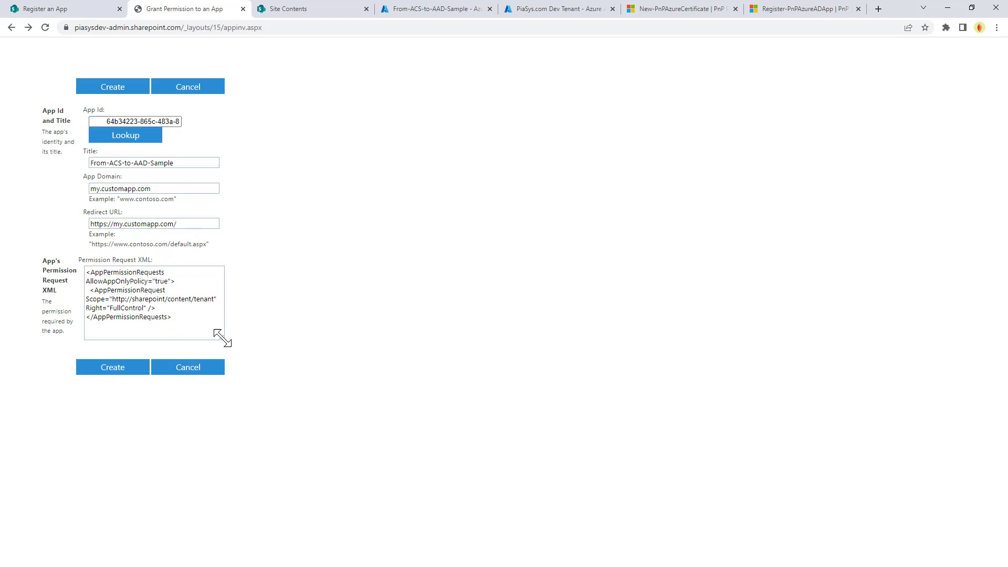
- Enlarge the permission XML box, highlight AppPermissionRequest and FullControl, then go to Site Contents
drag(221, 338, 389, 354)
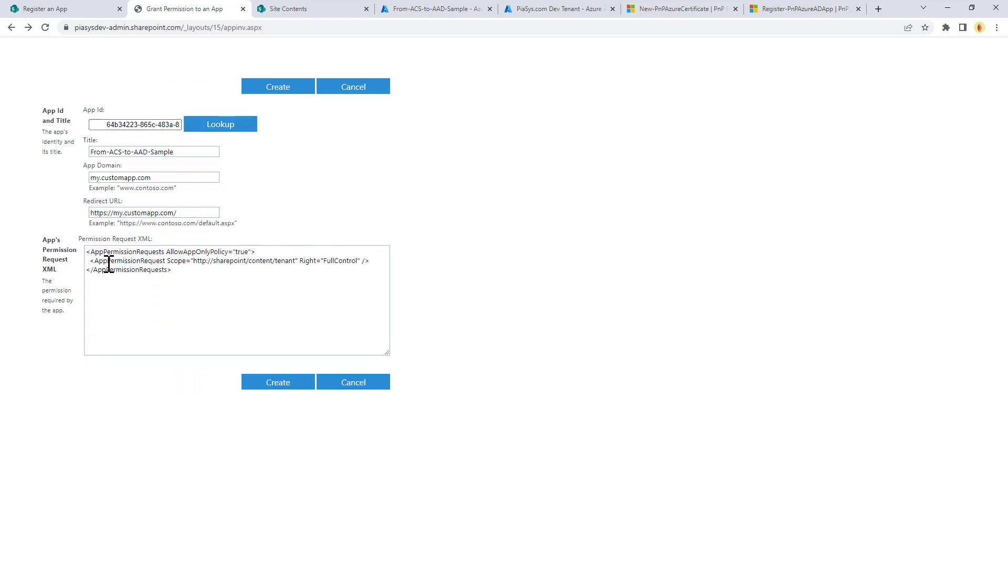
drag(89, 252, 187, 272)
click(157, 263)
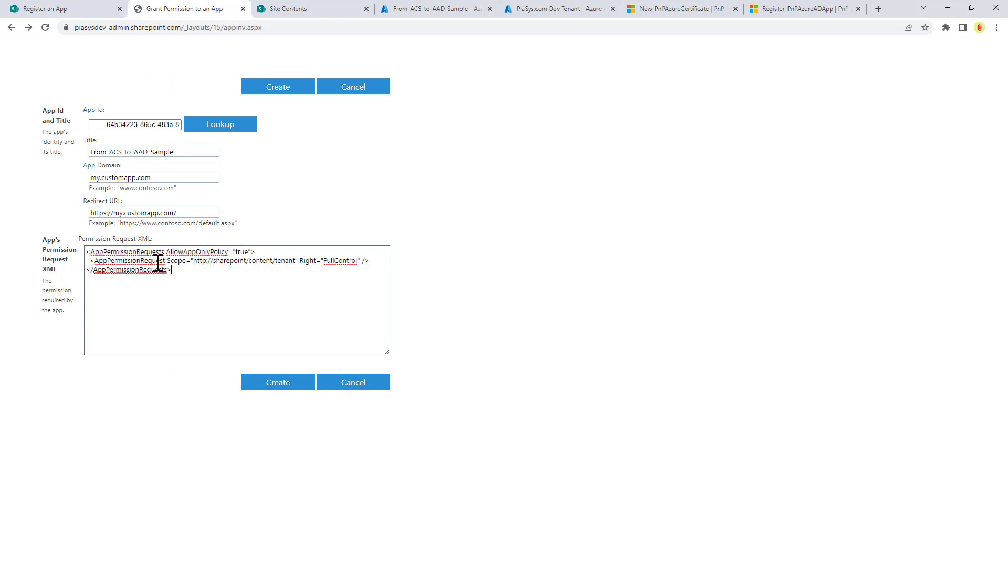
double_click(152, 261)
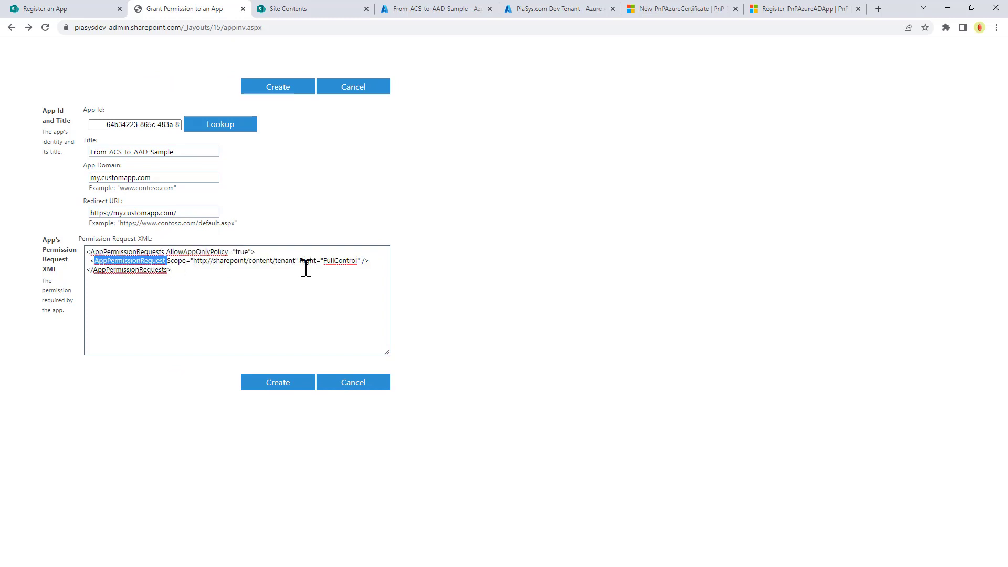
double_click(335, 261)
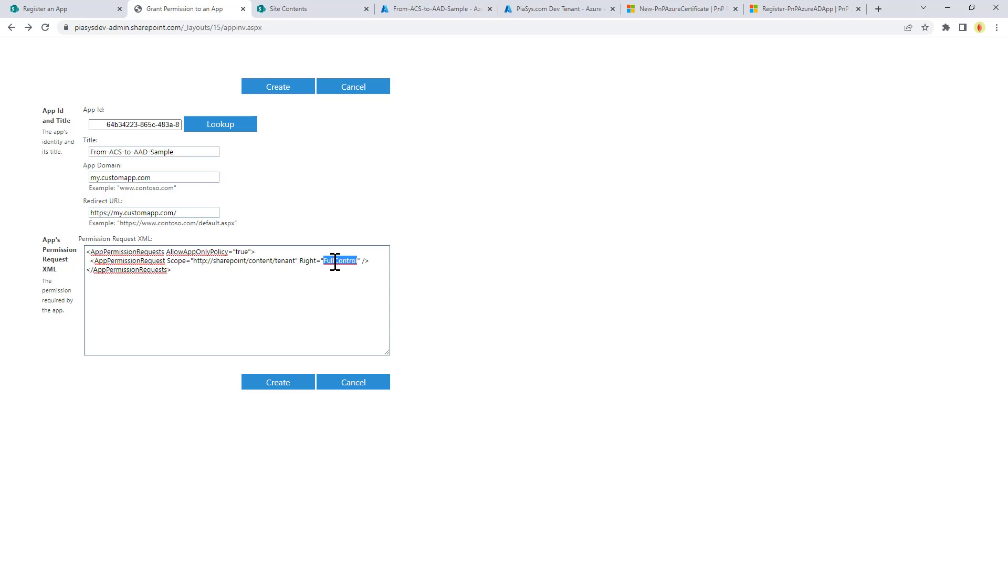
click(299, 10)
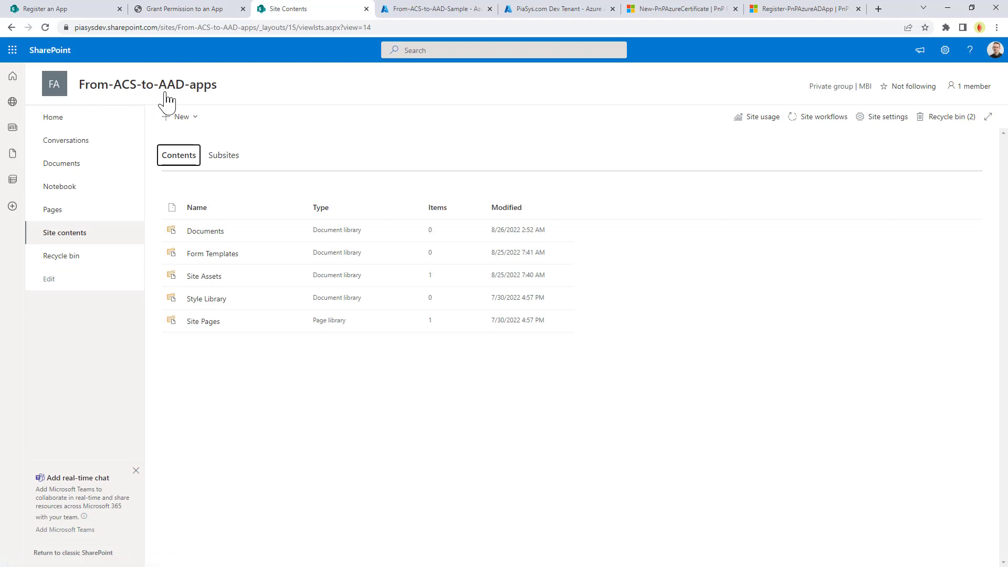
- Confirm the From-ACS-to-AAD-apps Documents library is empty, then return to Visual Studio
click(205, 231)
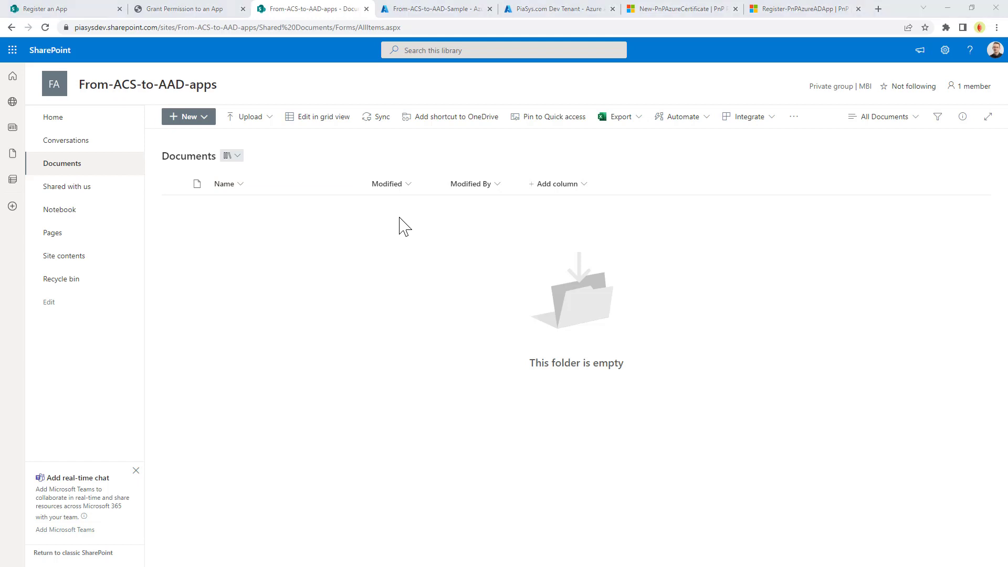
key(alt+Tab)
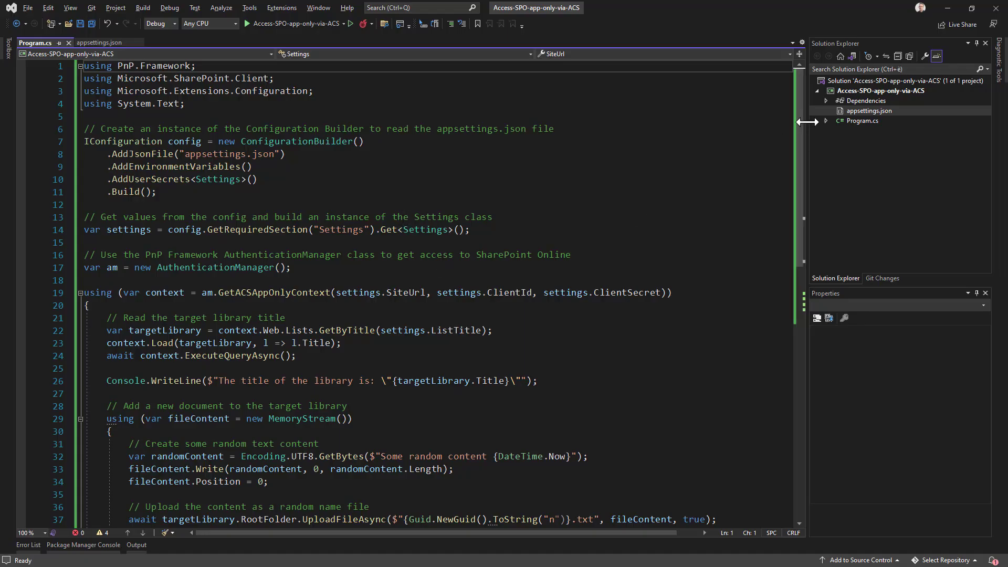
- Show Dependencies > Packages, then review SiteUrl, ListTitle, ClientId and ClientSecret in appsettings.json
click(826, 100)
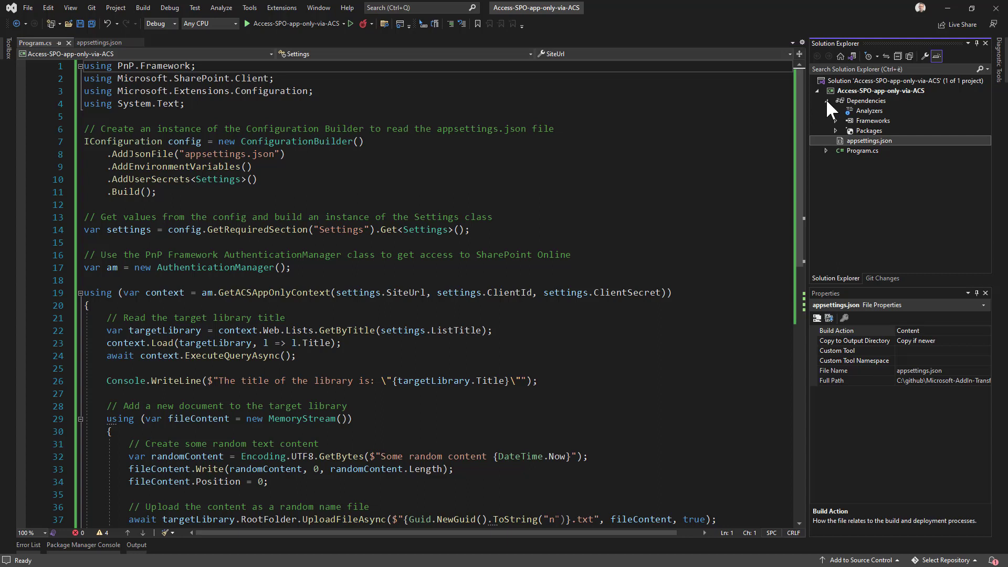
click(836, 131)
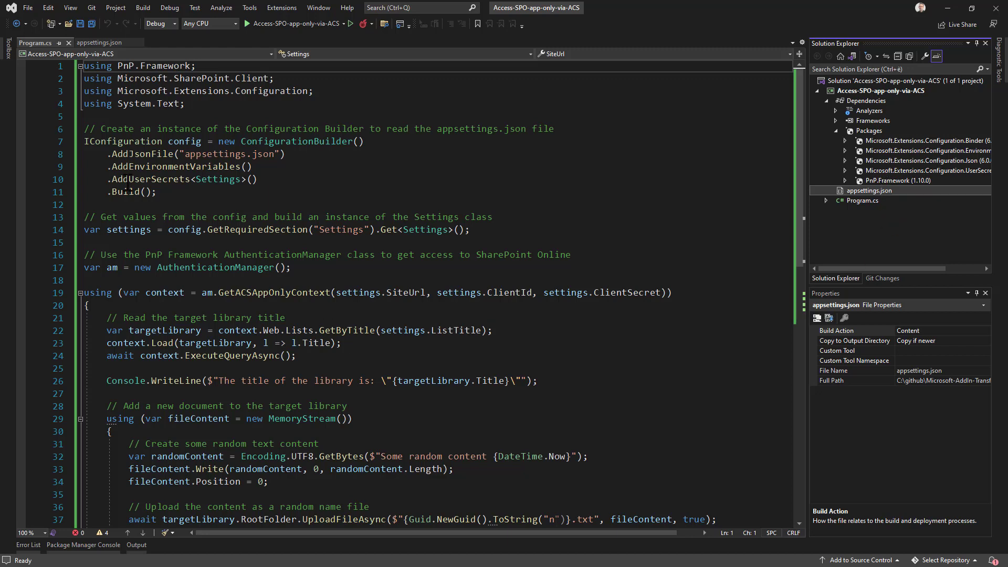
click(104, 45)
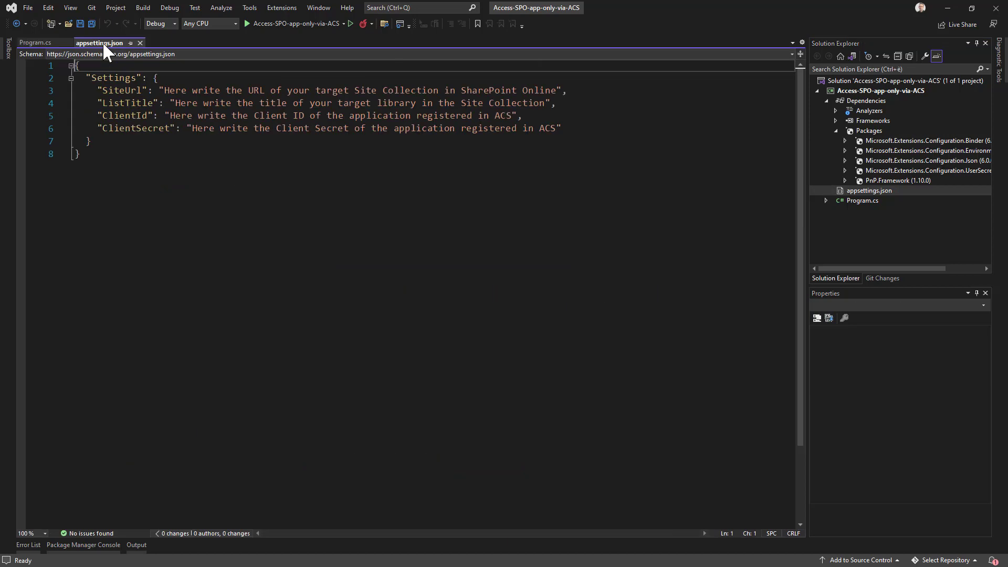
click(109, 90)
double_click(108, 90)
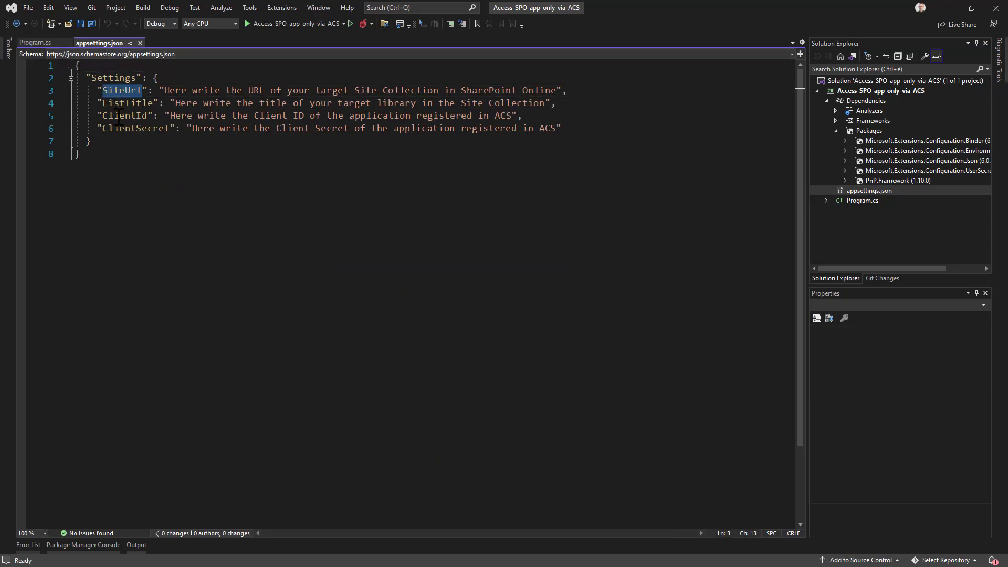
double_click(128, 104)
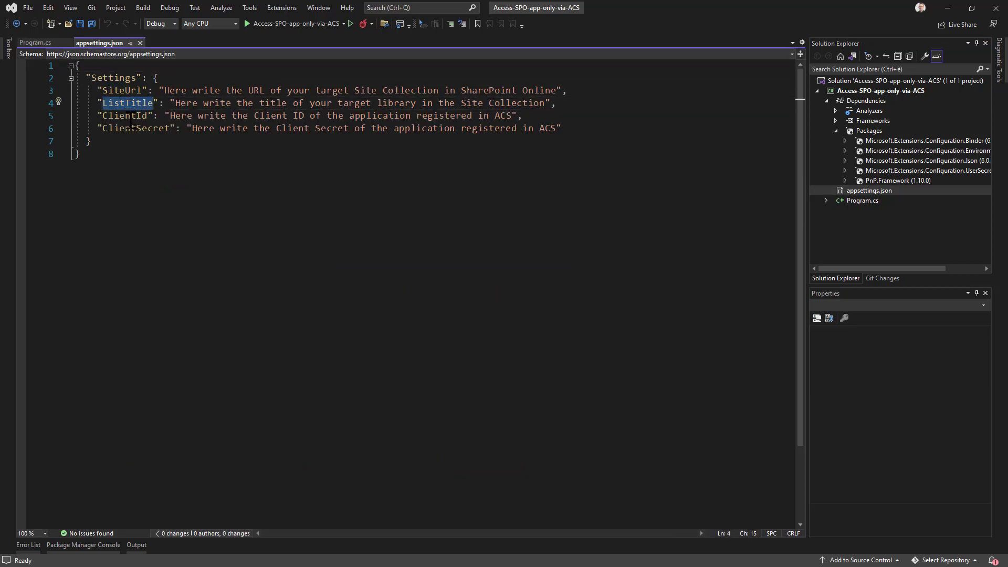
double_click(130, 115)
double_click(137, 129)
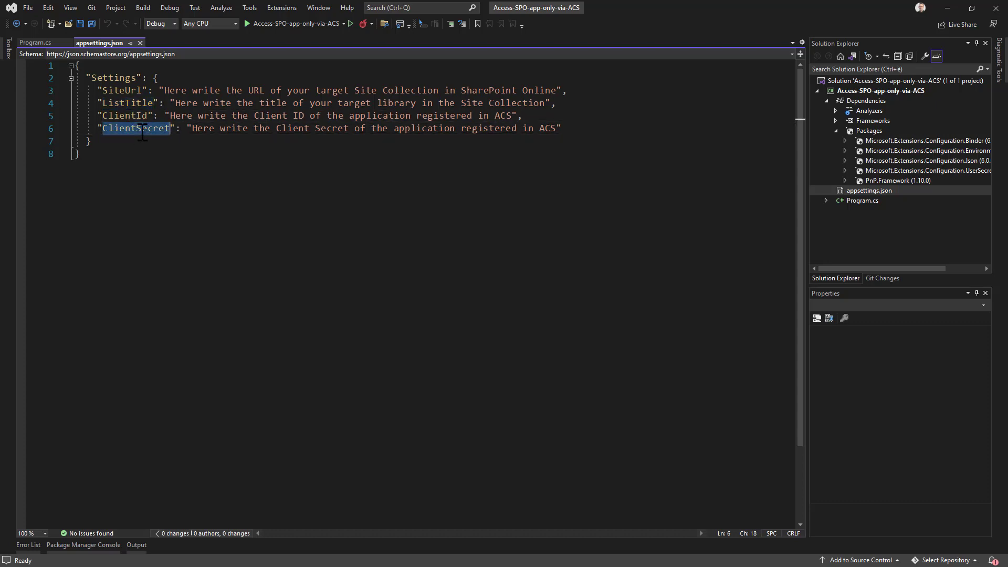
click(36, 42)
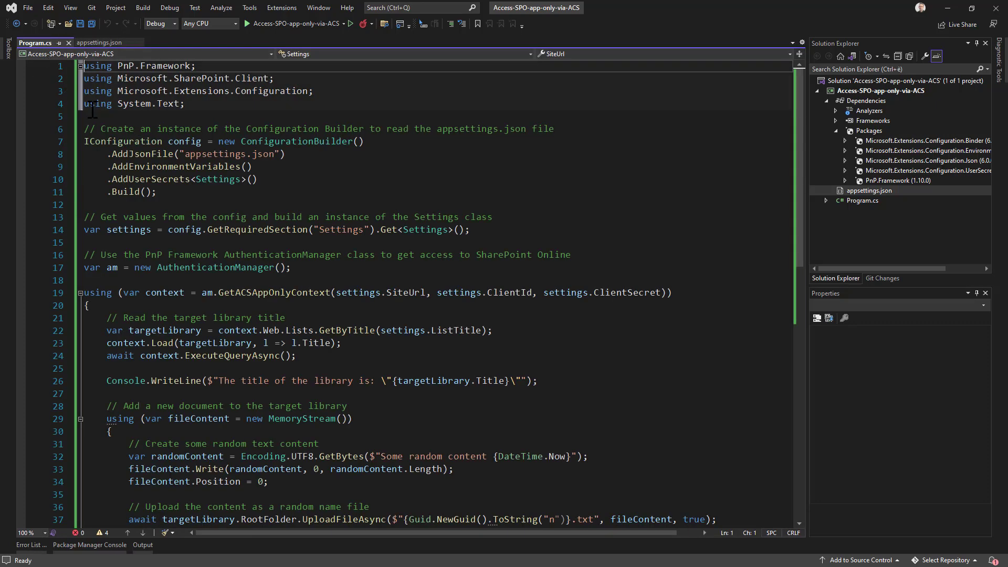
click(260, 115)
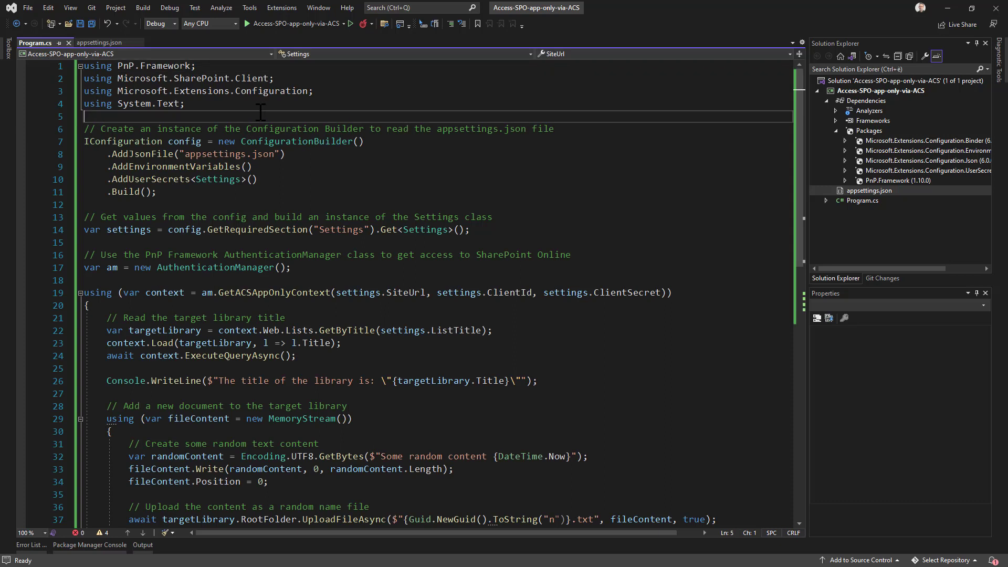
key(Down)
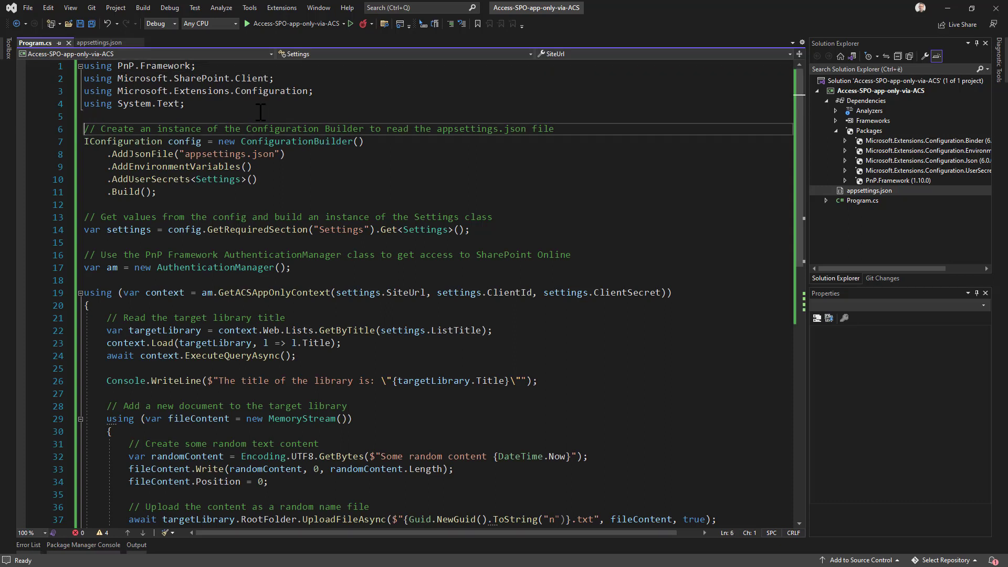
key(Down)
key(shift+Down)
key(shift+Down)
key(shift+Down)
key(shift+Down)
key(shift+Down)
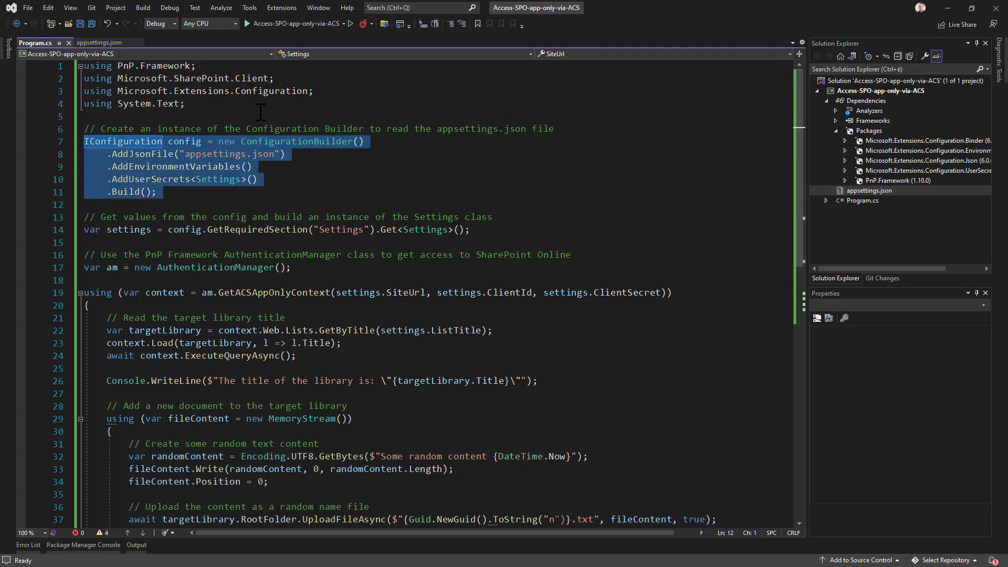
key(Down)
key(Down)
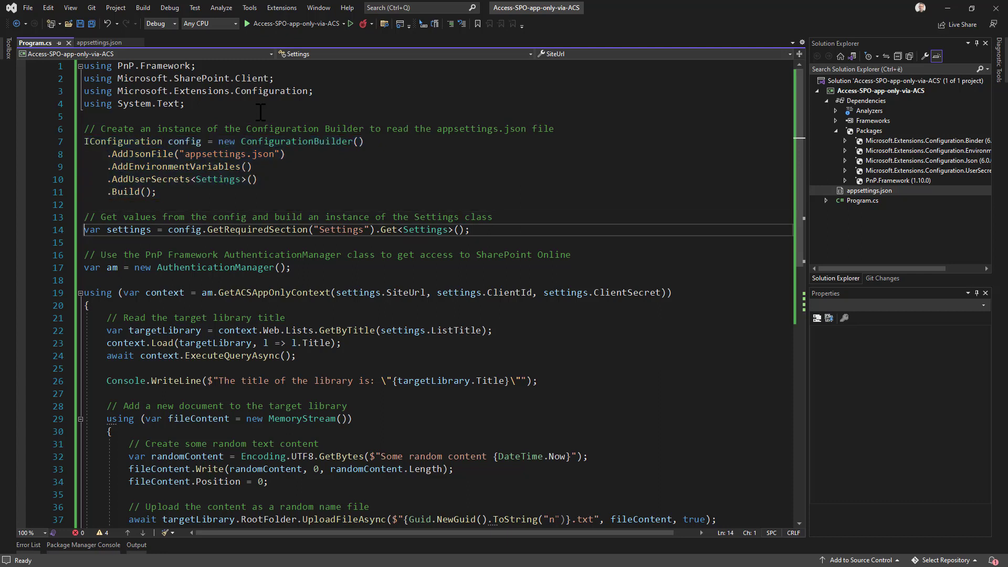
key(shift+Down)
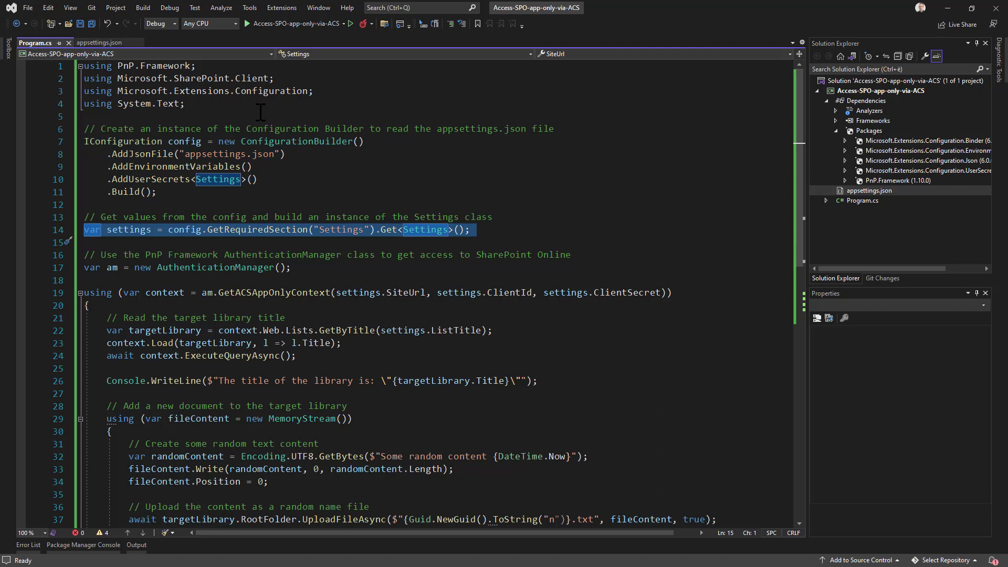
key(Down)
key(Down)
key(shift+Down)
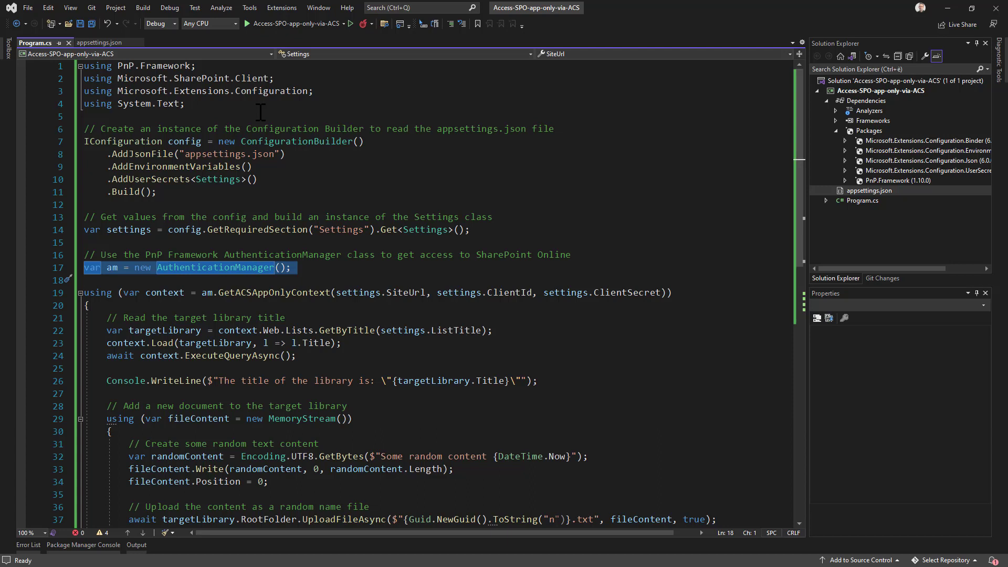
double_click(273, 292)
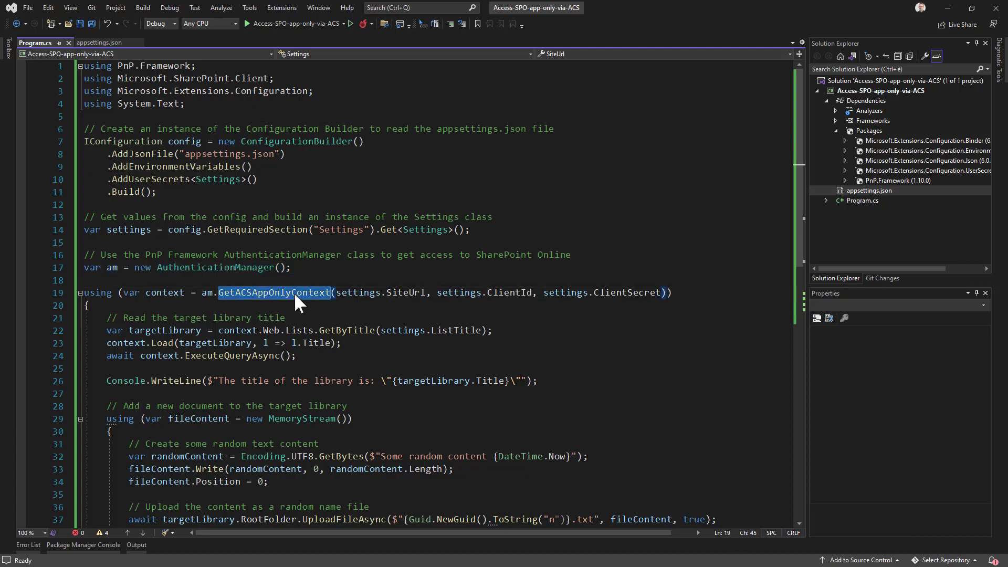
double_click(396, 293)
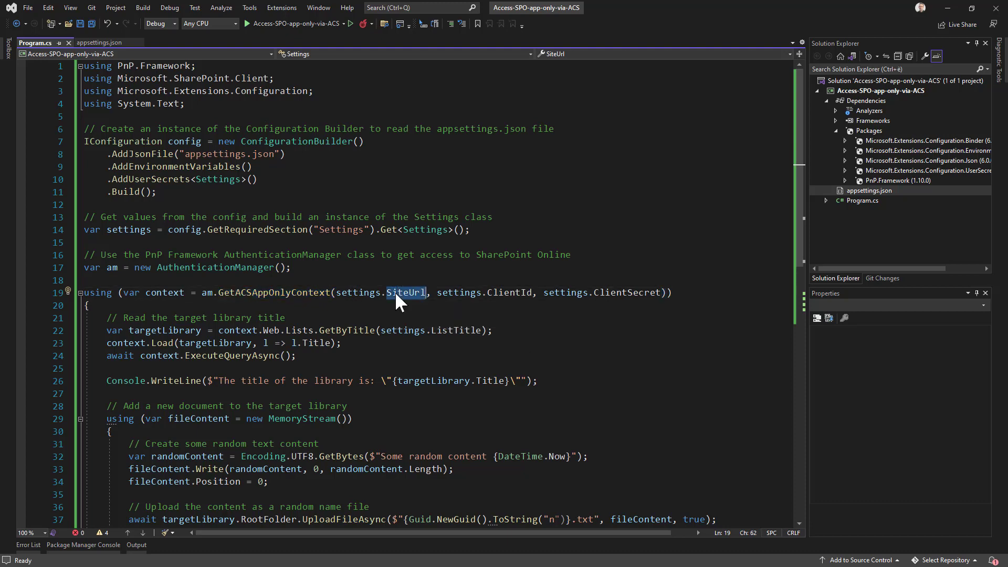
double_click(508, 292)
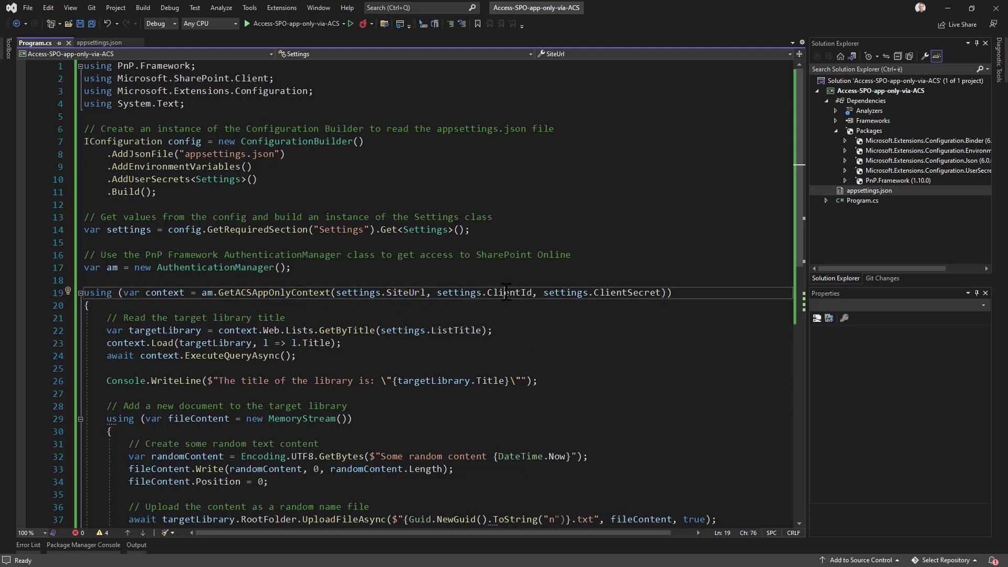
double_click(626, 293)
scroll(513, 337, down, 3)
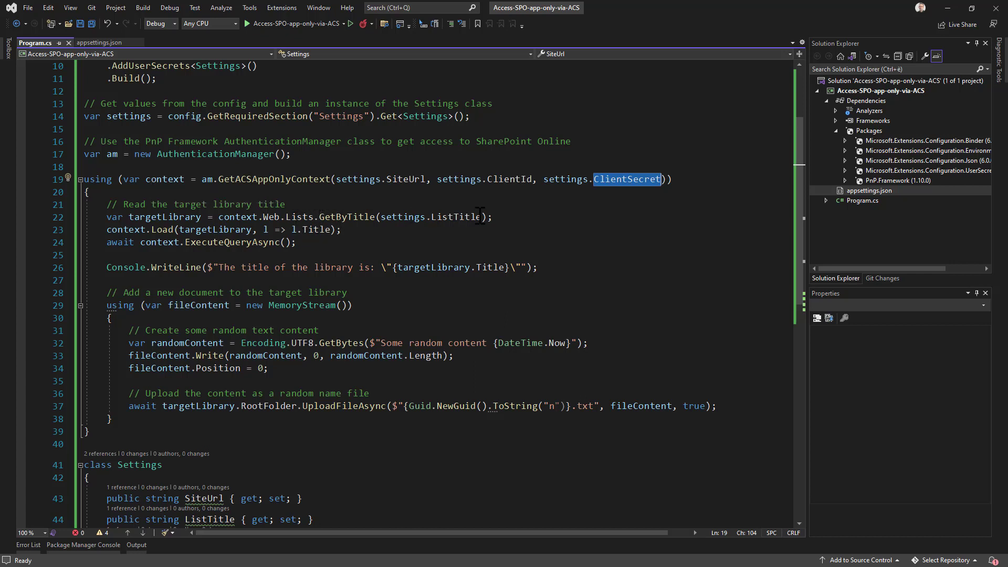
- Walk through the GetByTitle(settings.ListTitle) lookup, l.Title load, query execution and title output
drag(486, 217, 374, 223)
key(ctrl+shift+Left)
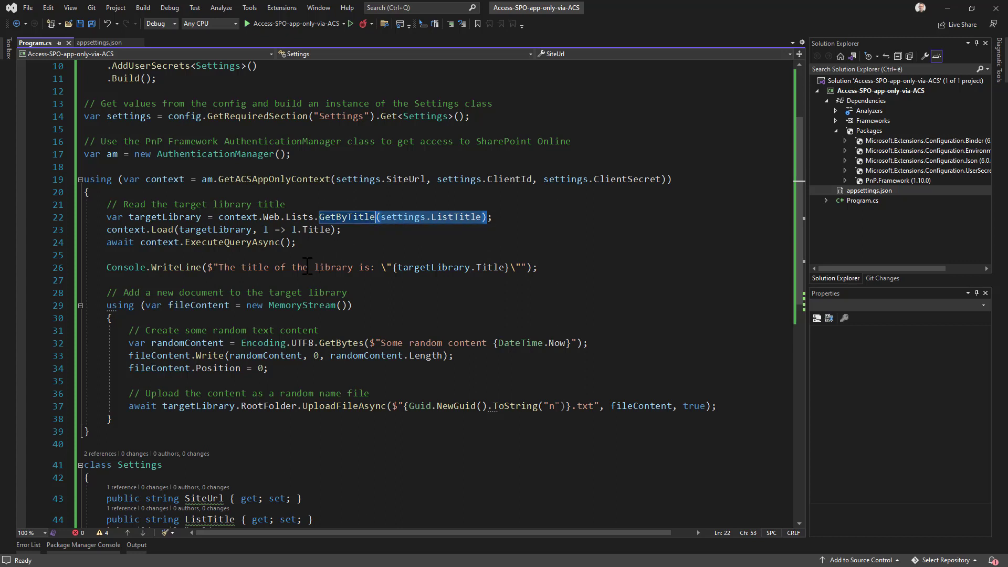
click(291, 229)
drag(291, 229, 336, 231)
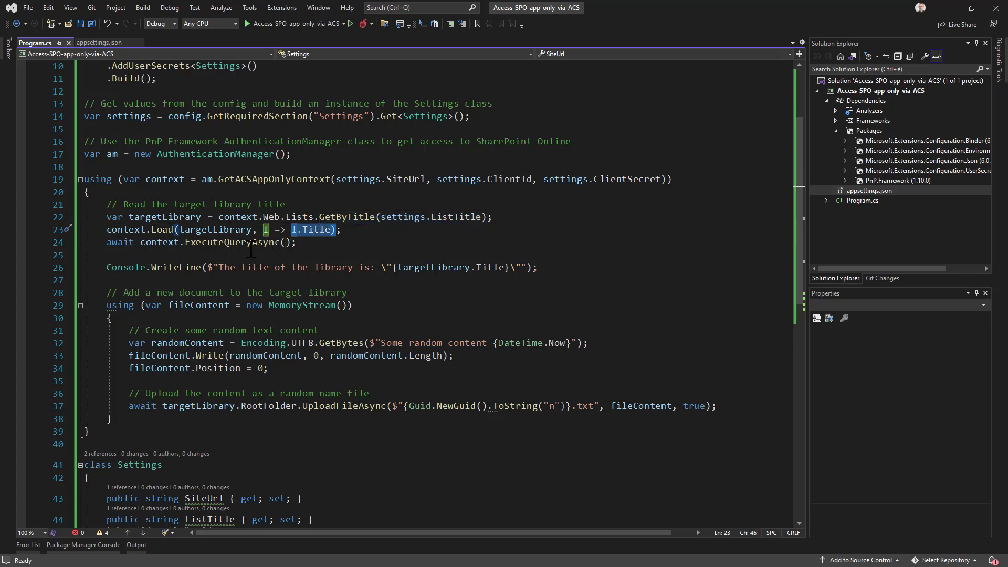
drag(180, 242, 316, 243)
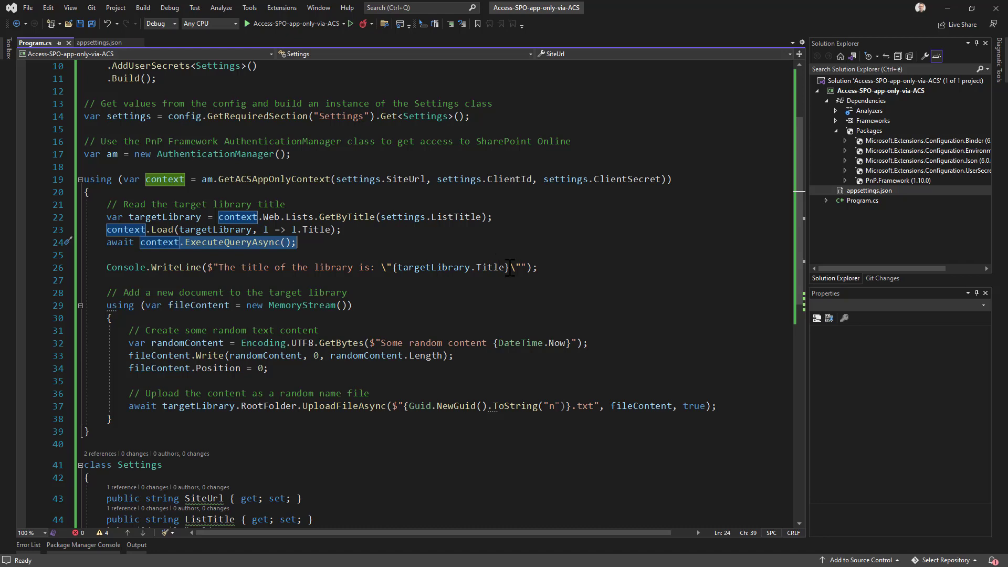
drag(510, 267, 397, 268)
- Explain the random-GUID file upload to targetLibrary's RootFolder, then build and run with Ctrl+F5
scroll(297, 305, down, 1)
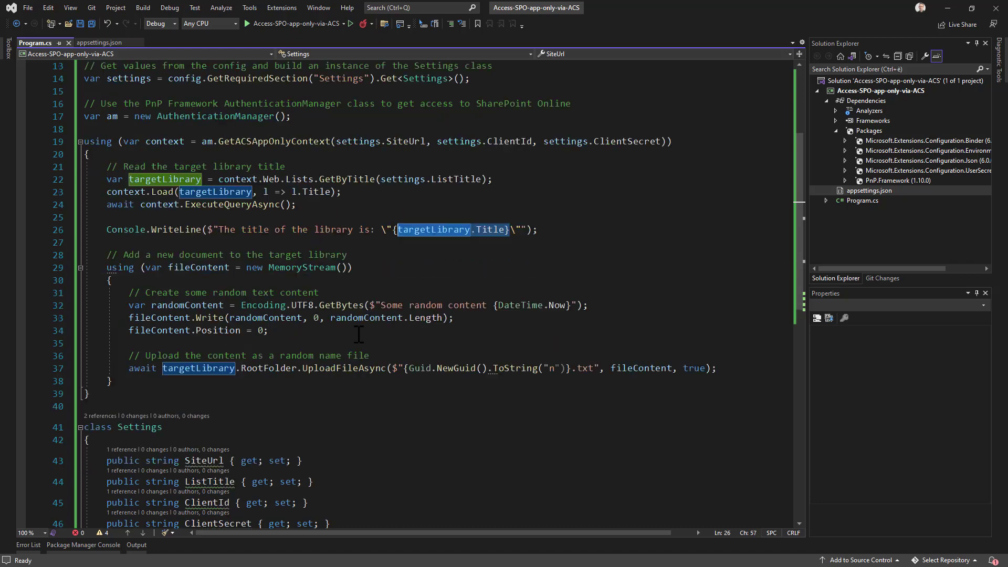
drag(145, 268, 179, 292)
drag(366, 305, 590, 302)
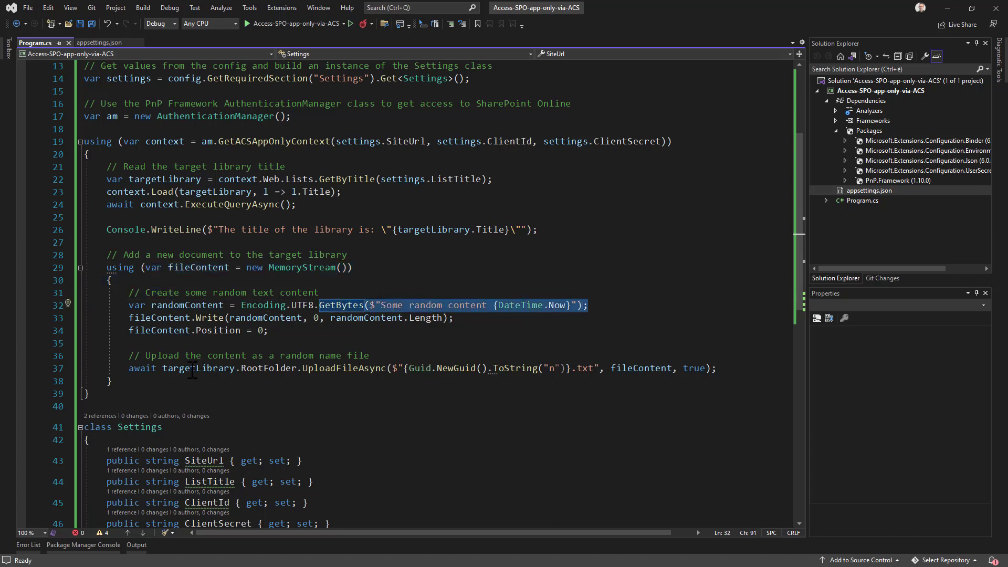
double_click(323, 368)
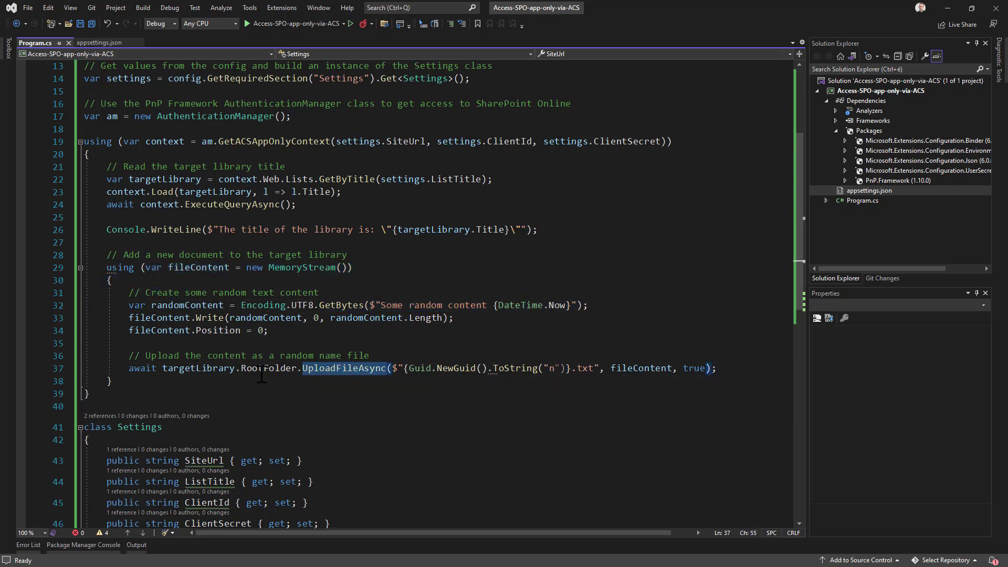
click(245, 368)
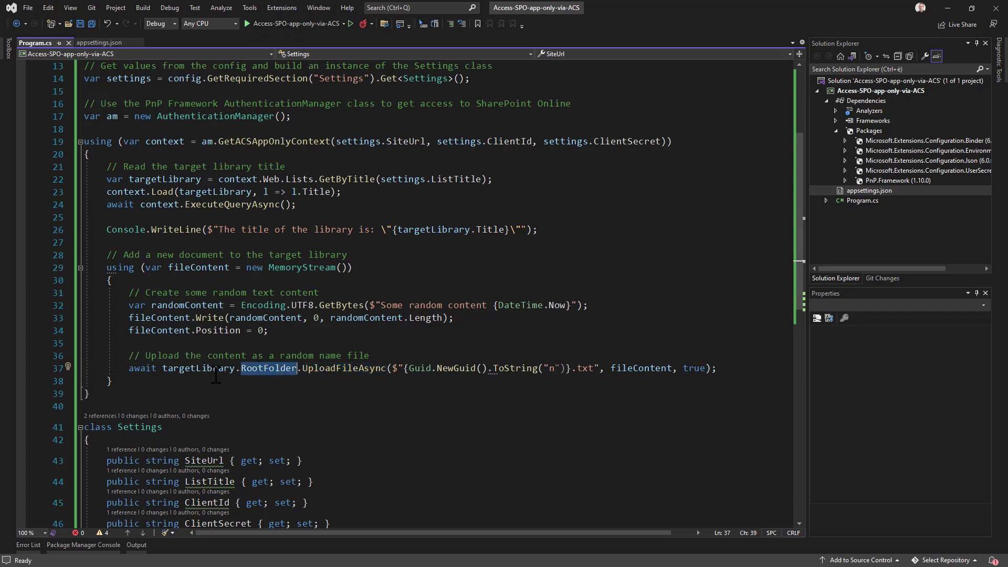
double_click(218, 369)
drag(571, 368, 398, 370)
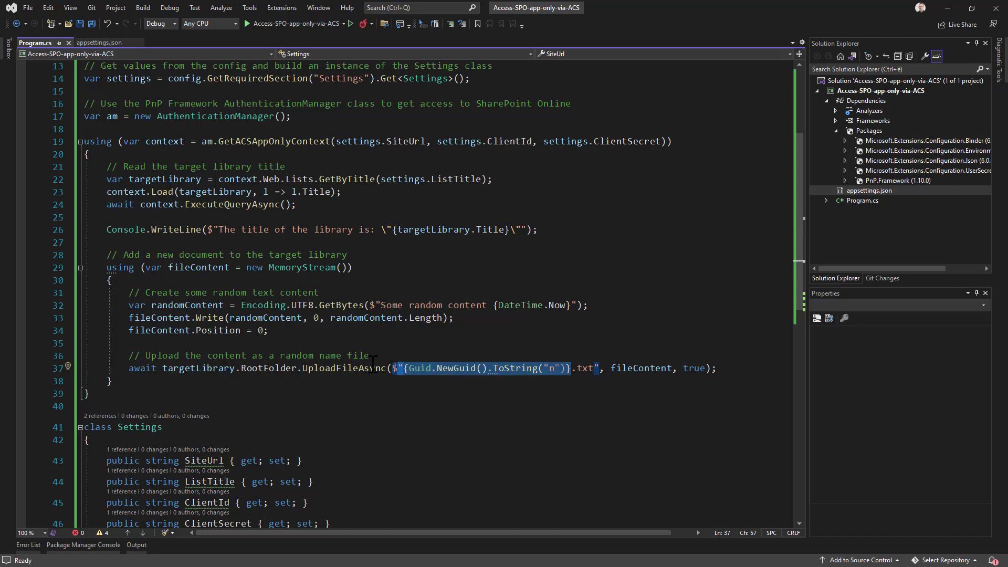
scroll(373, 361, up, 4)
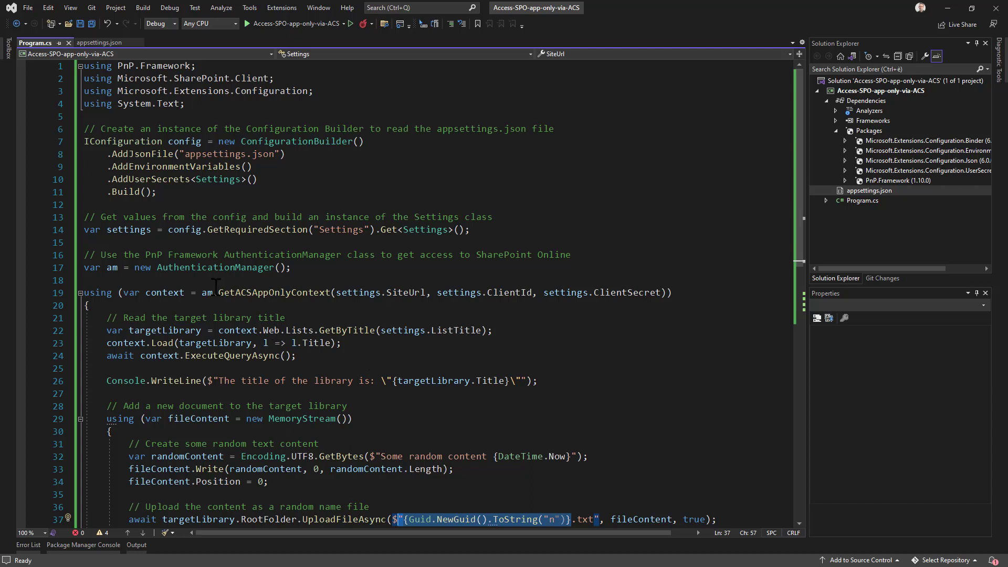
click(247, 292)
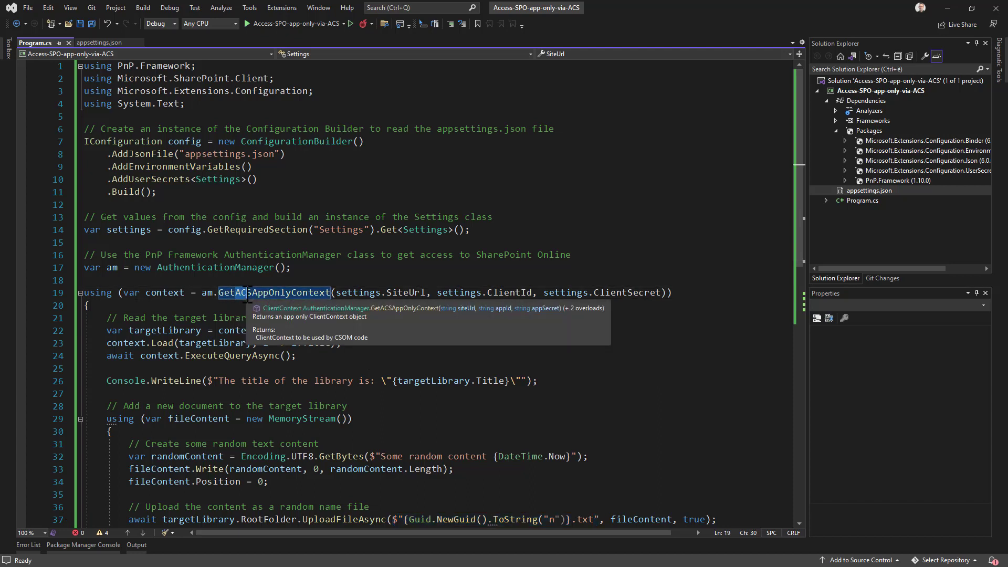
key(ctrl+F5)
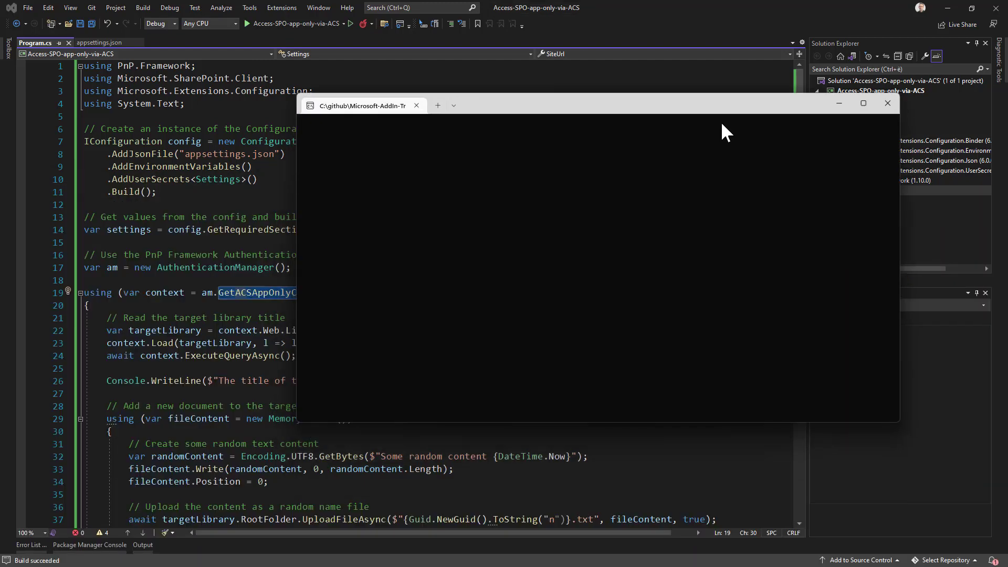
- Check the console output shows library title 'Documents', then return to SharePoint in Chrome
drag(721, 123, 670, 109)
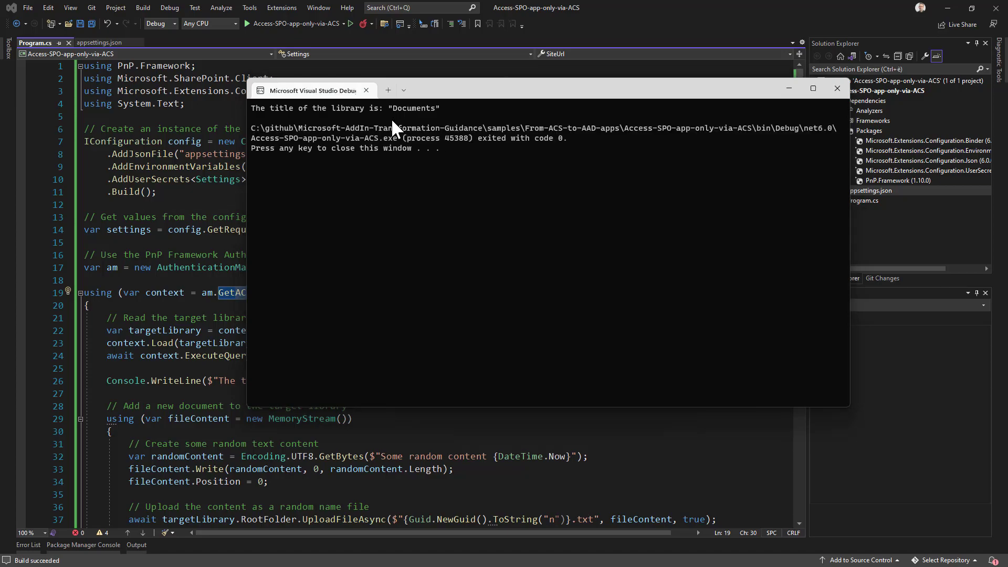
key(alt+Tab)
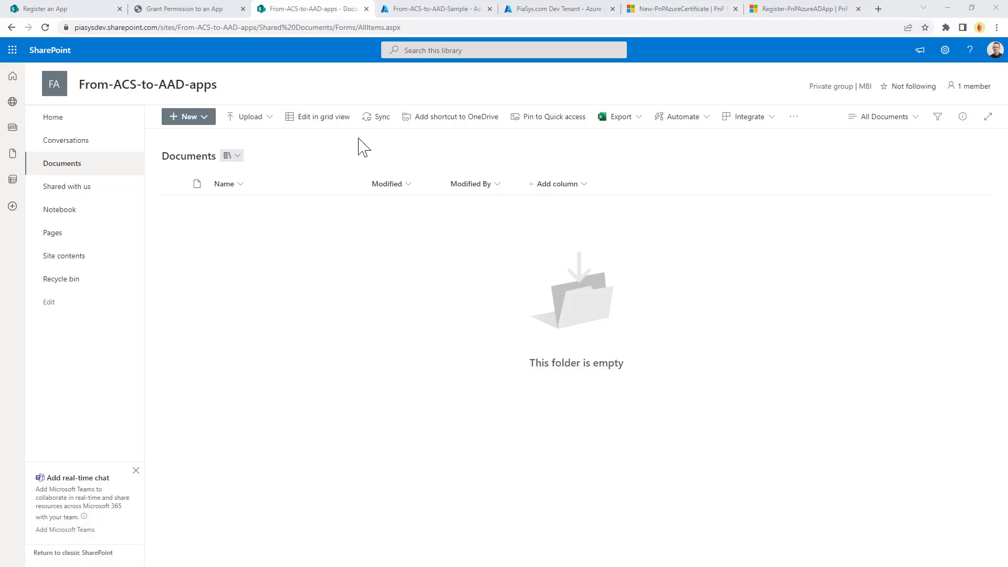
- Reload Documents to see the uploaded text file, then bring up the Register-PnPAzureADApp PowerShell window
click(45, 27)
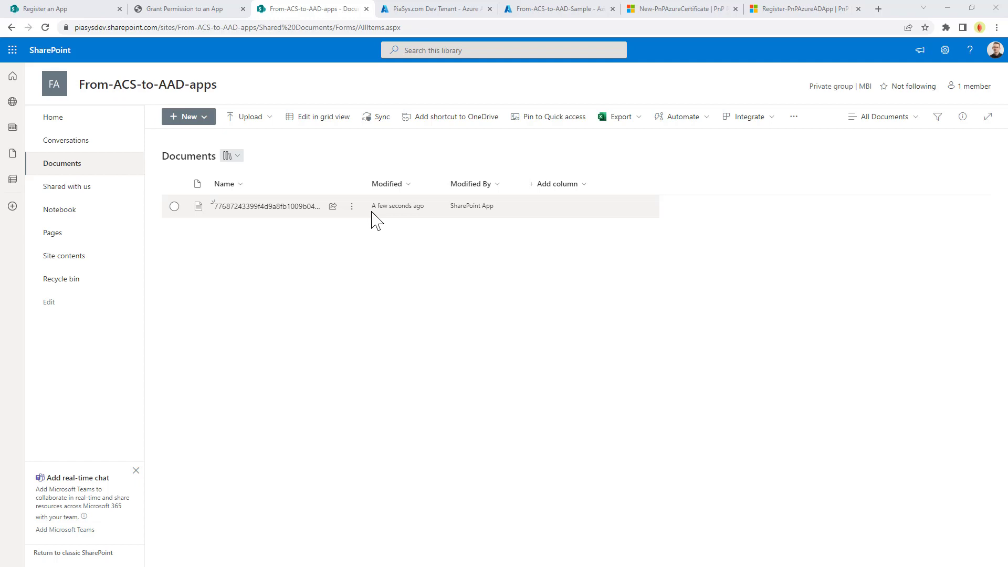
key(alt+Tab)
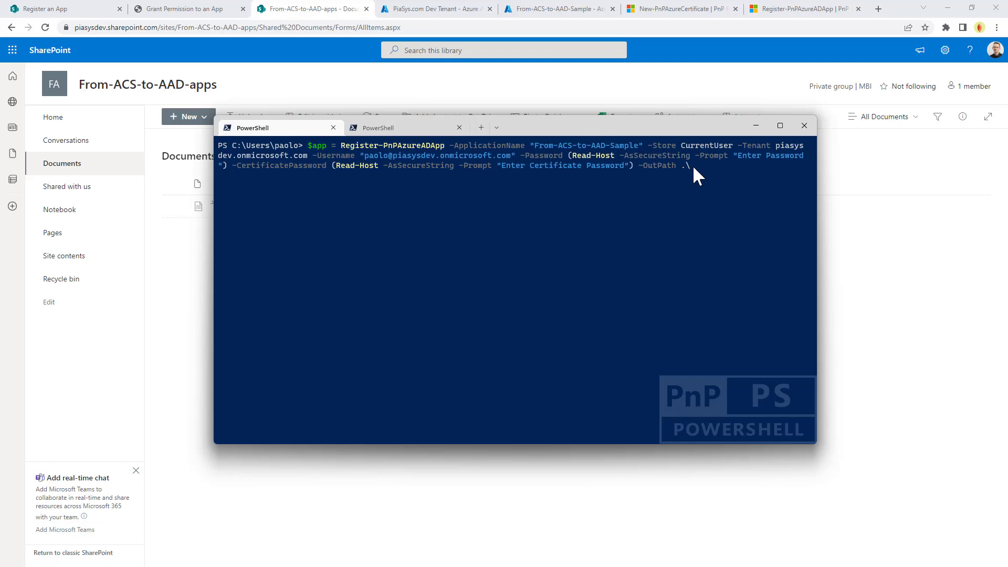
- Run Register-PnPAzureADApp for From-ACS-to-AAD-Sample, entering the account password and the certificate password
key(Return)
text(***********)
key(Return)
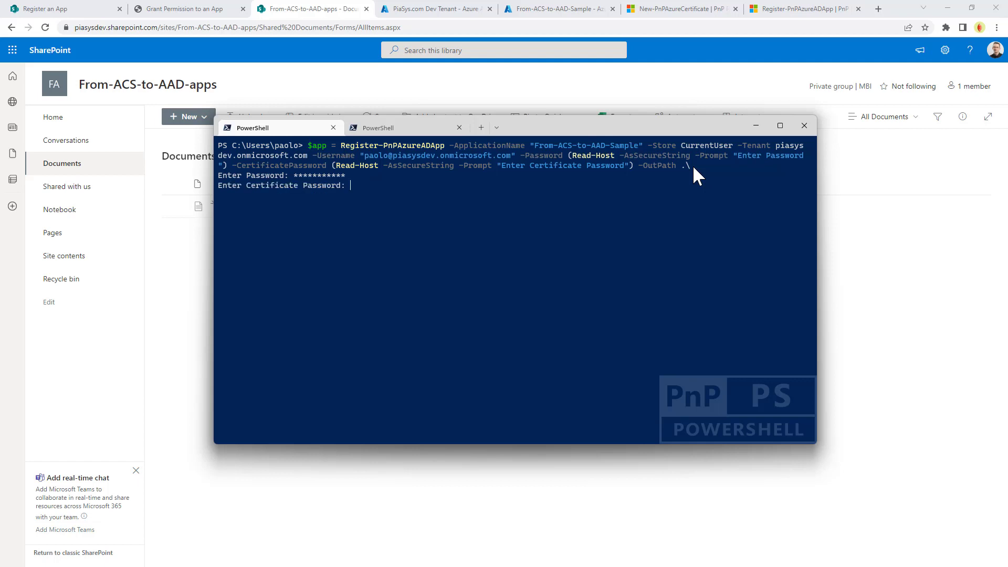
text(********)
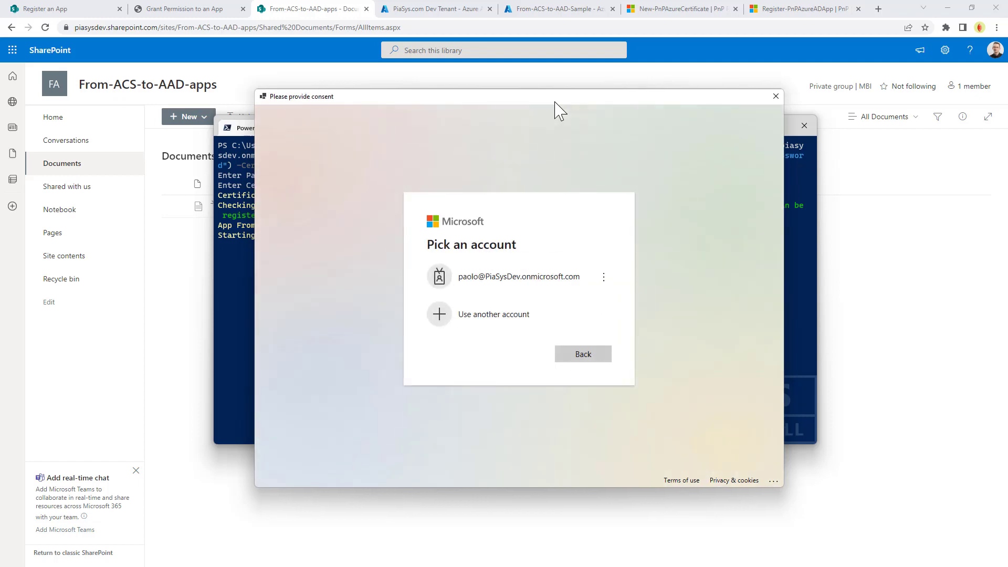
- Sign in to the consent dialog with the work account and its password
click(476, 282)
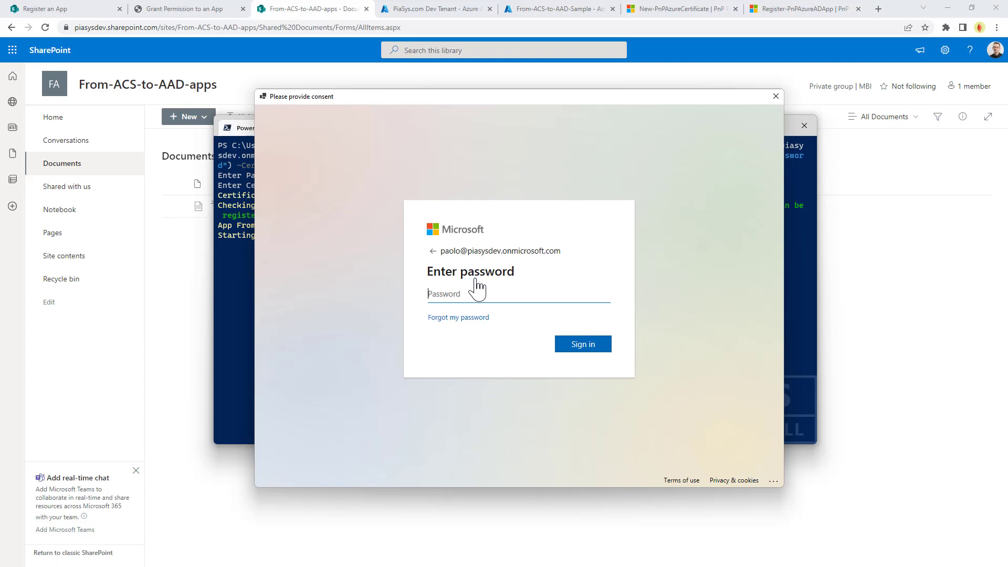
text(•••••••••)
key(Return)
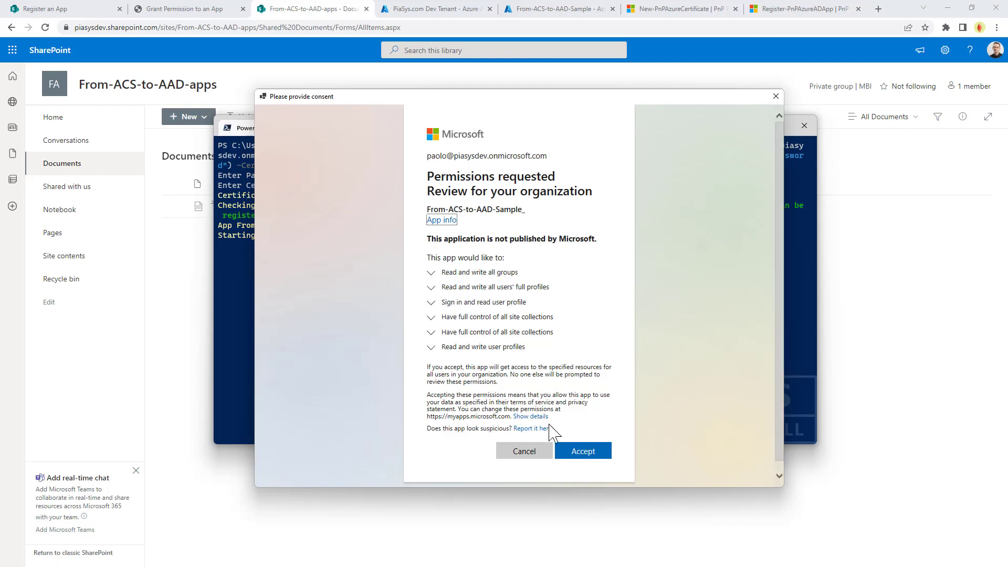
- Accept the From-ACS-to-AAD-Sample_ permissions, note the localhost address, and close the dialog
click(581, 464)
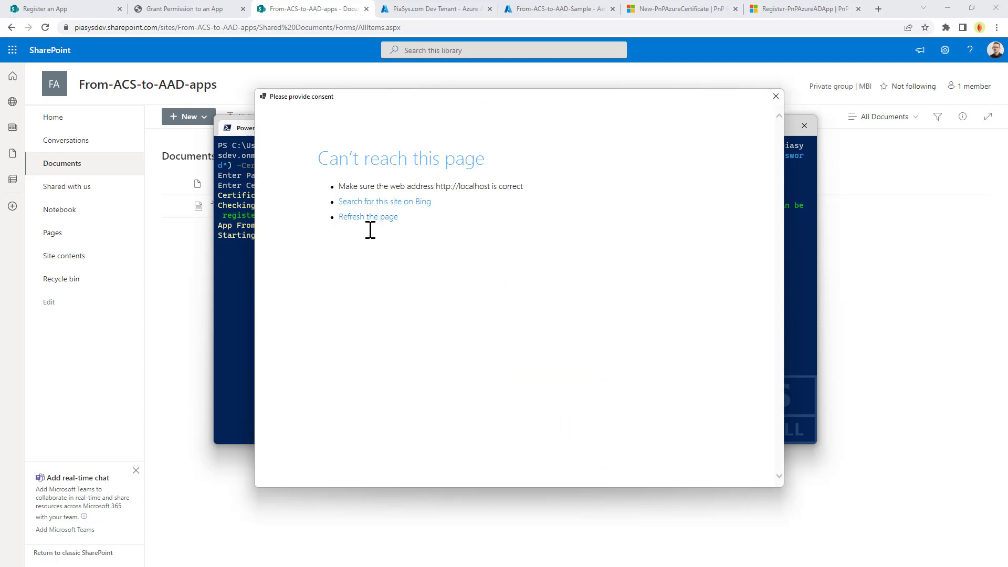
drag(440, 186, 528, 195)
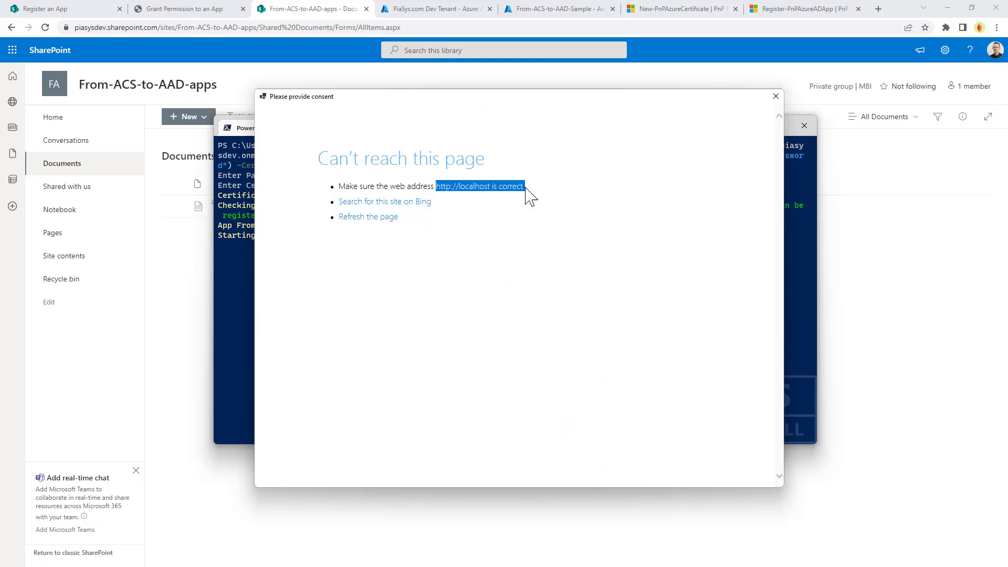
click(775, 98)
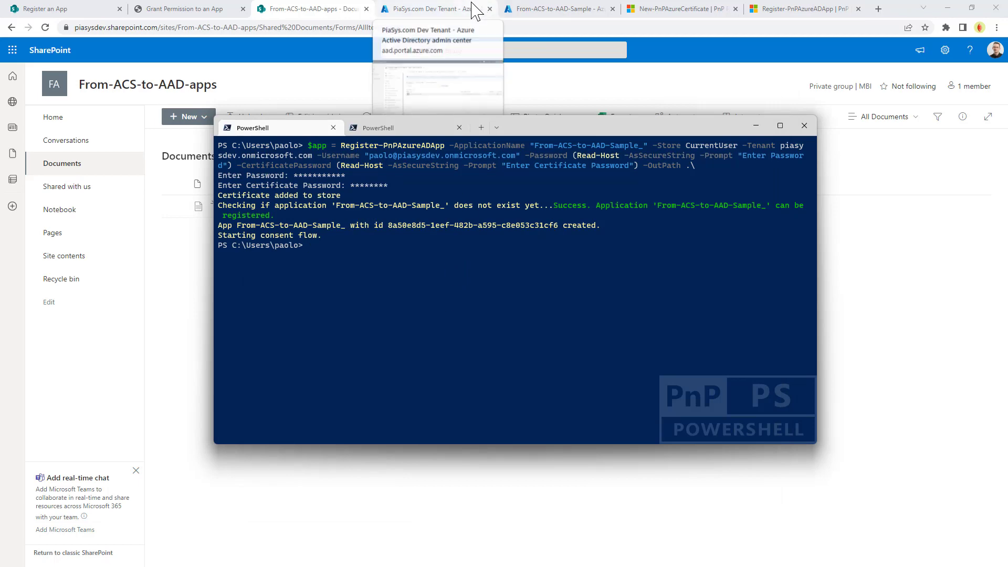
- Check the From-ACS-to-AAD-Sample registration's certificate and five granted API permissions, then return to Visual Studio
click(475, 10)
click(475, 9)
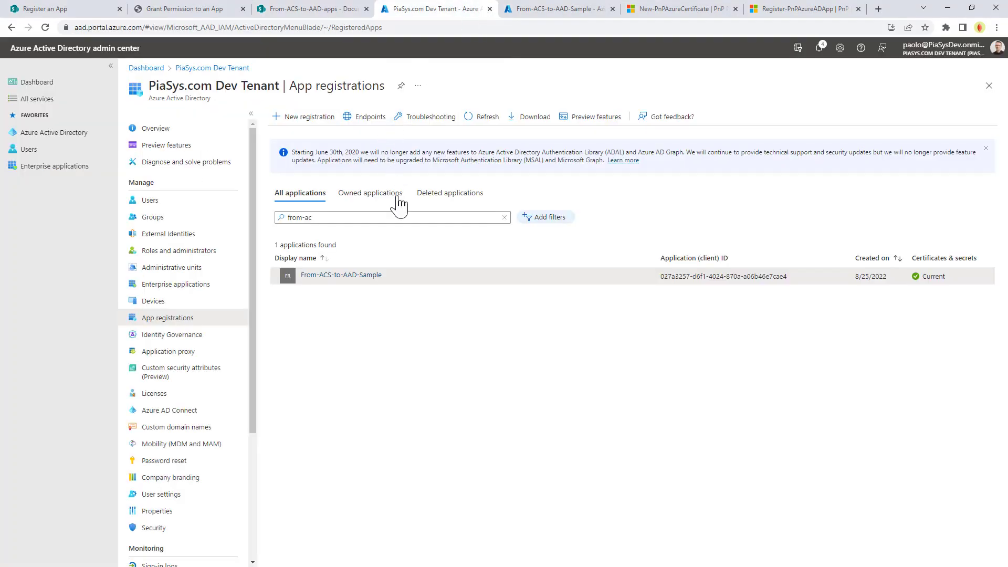
click(341, 275)
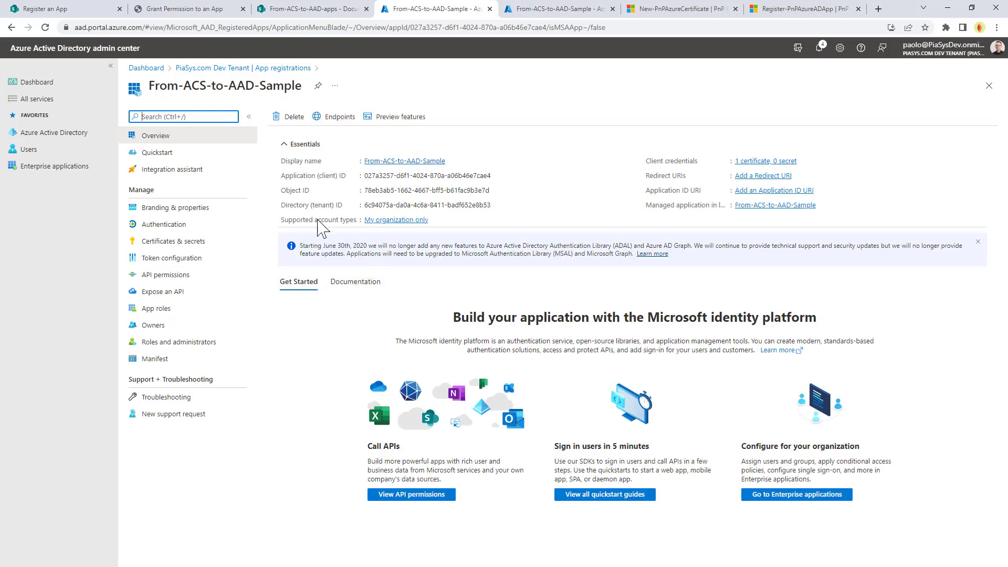
key(ctrl+w)
click(207, 246)
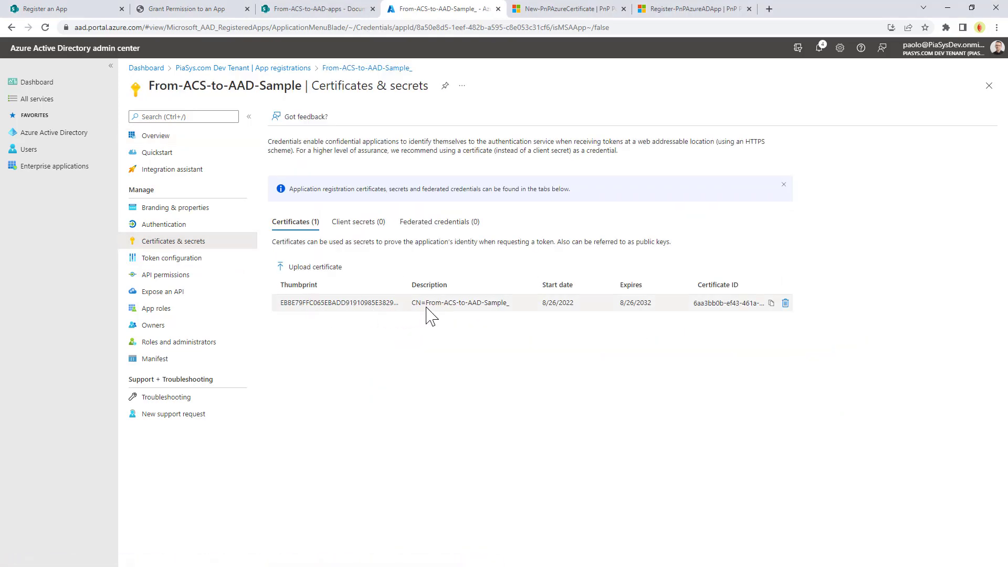
click(167, 275)
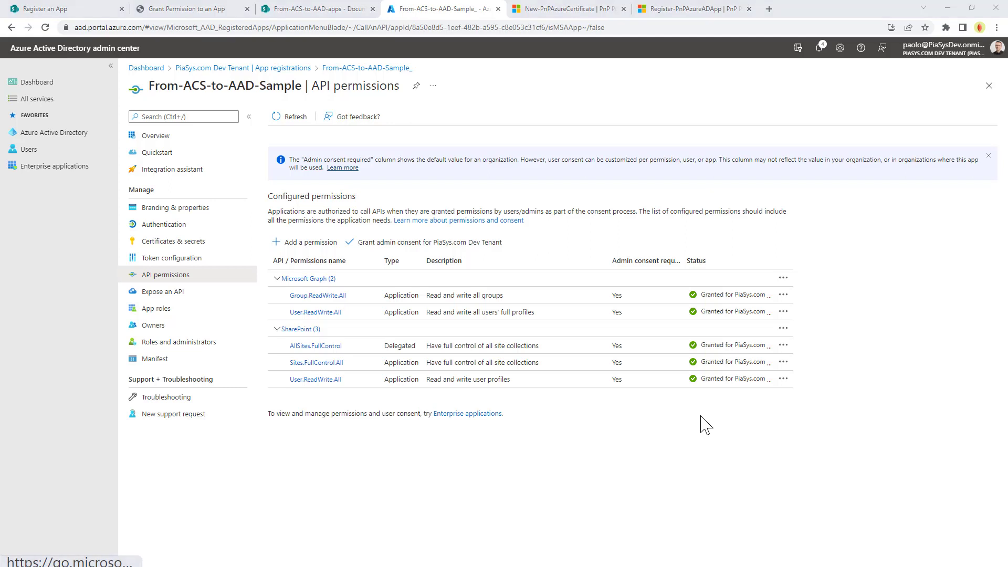
key(alt+Tab)
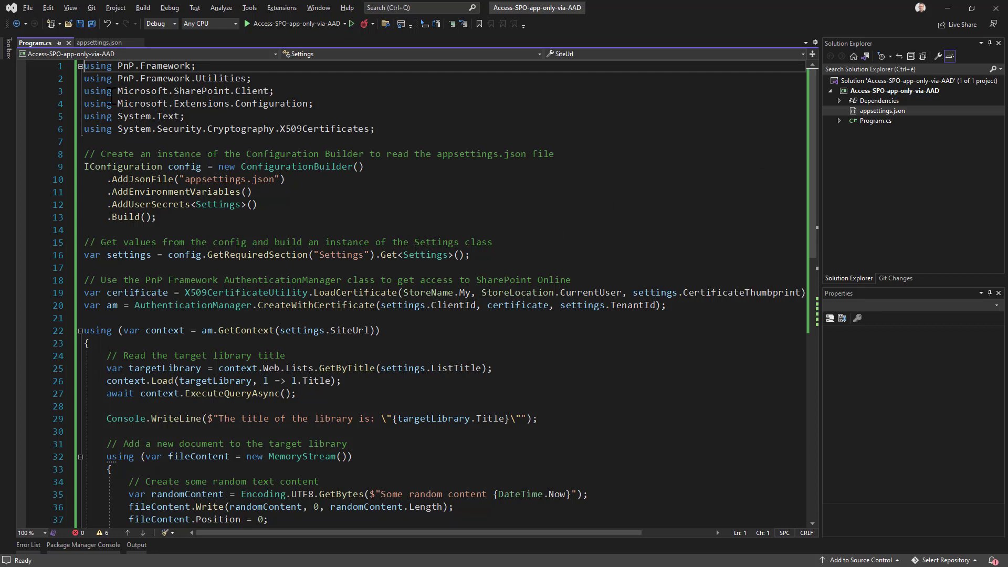
click(101, 43)
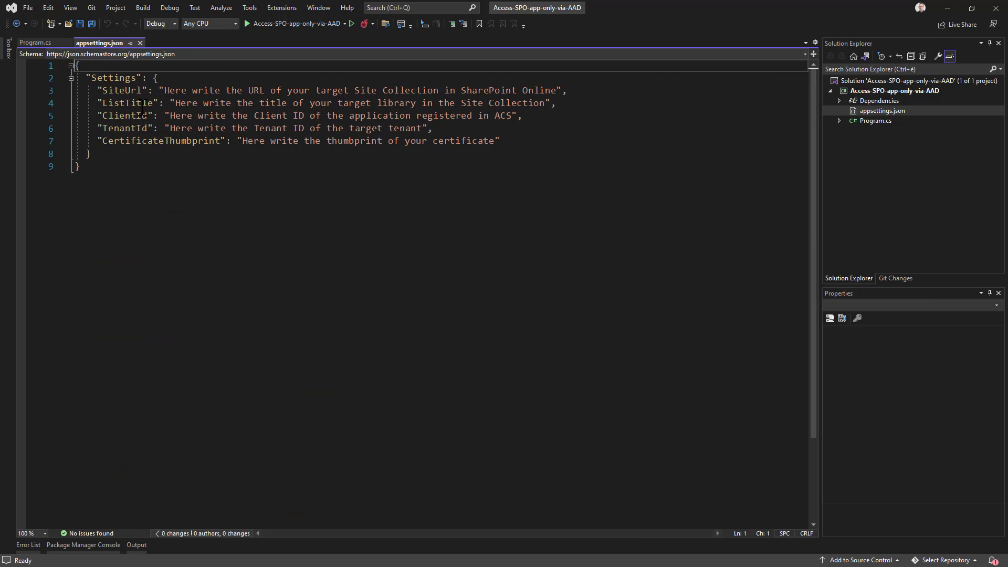
double_click(112, 90)
double_click(114, 103)
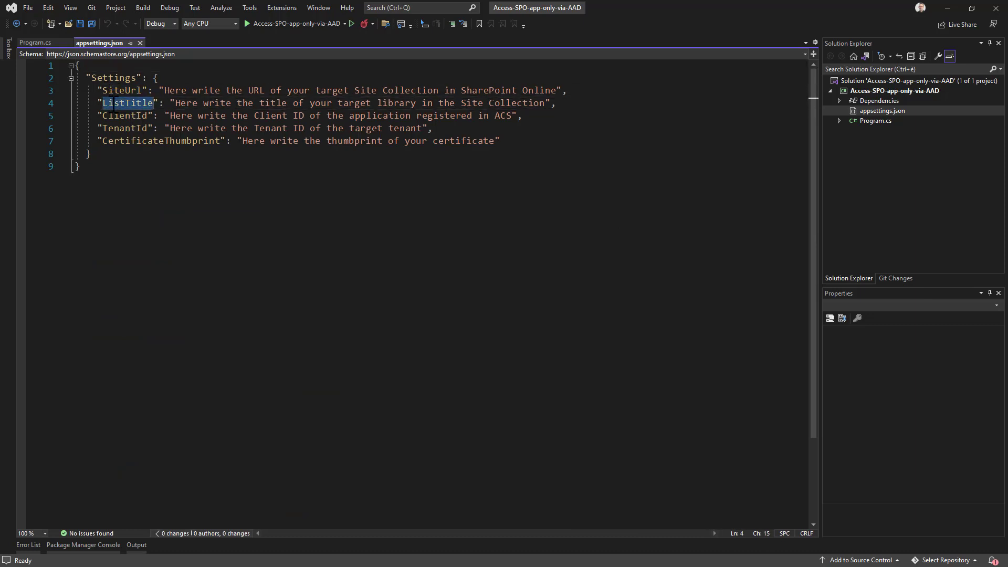
double_click(117, 115)
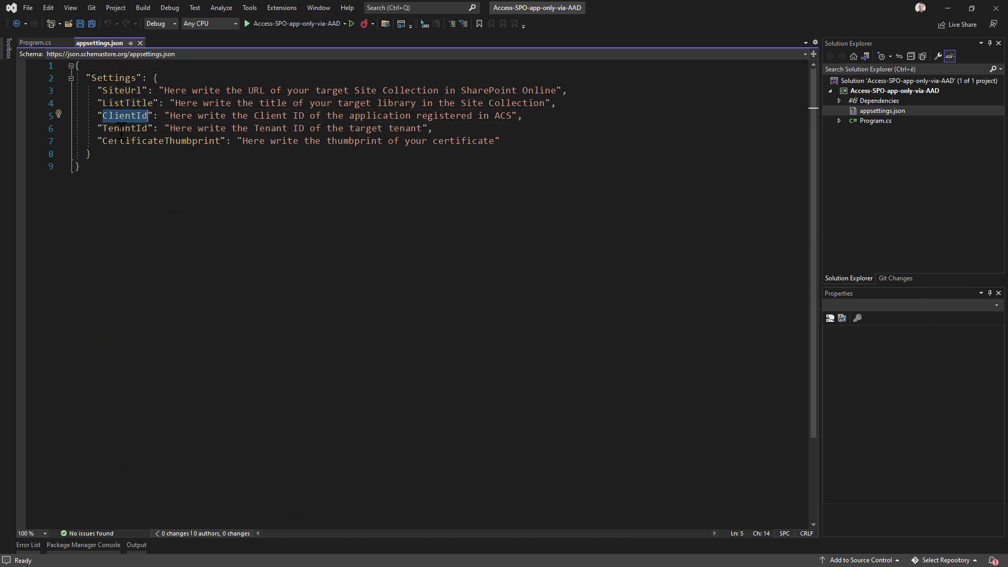
double_click(121, 128)
double_click(122, 140)
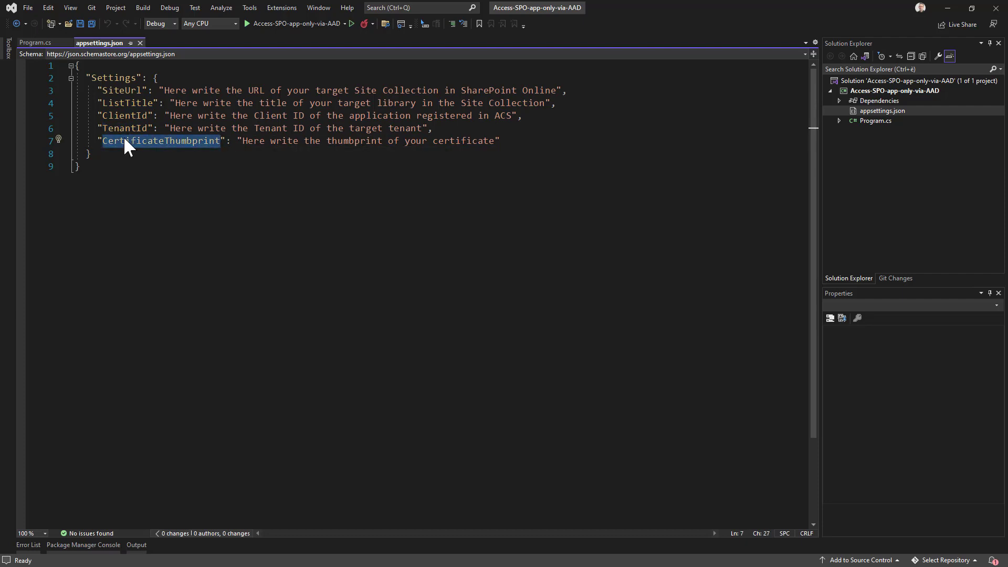
click(40, 43)
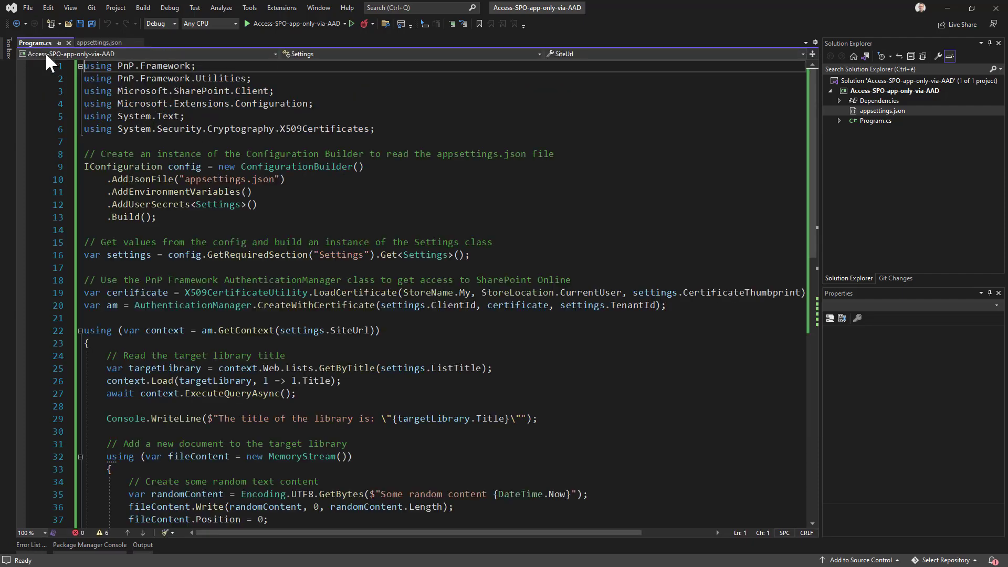
click(306, 205)
key(Right)
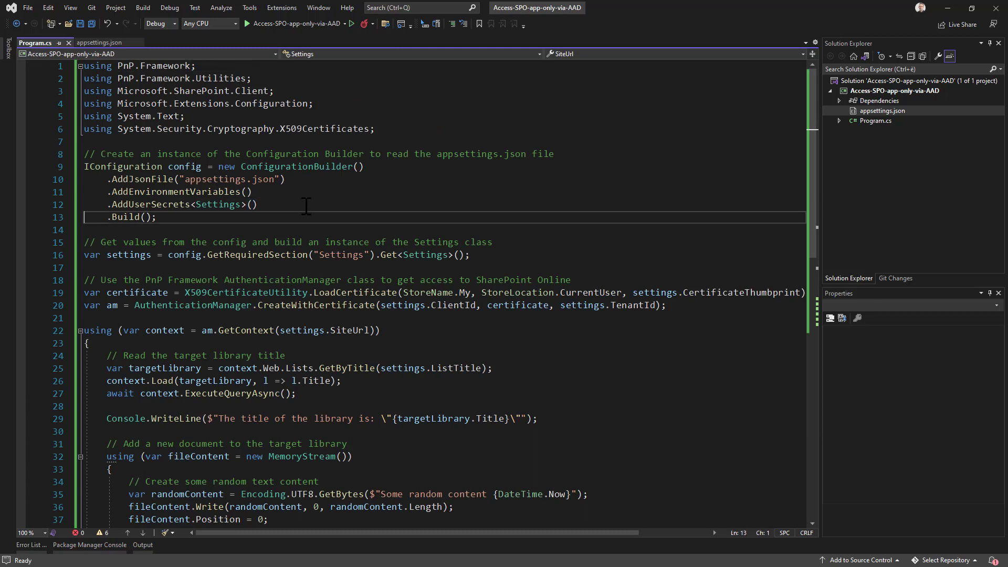
key(Down)
key(Down)
key(Down)
key(Down)
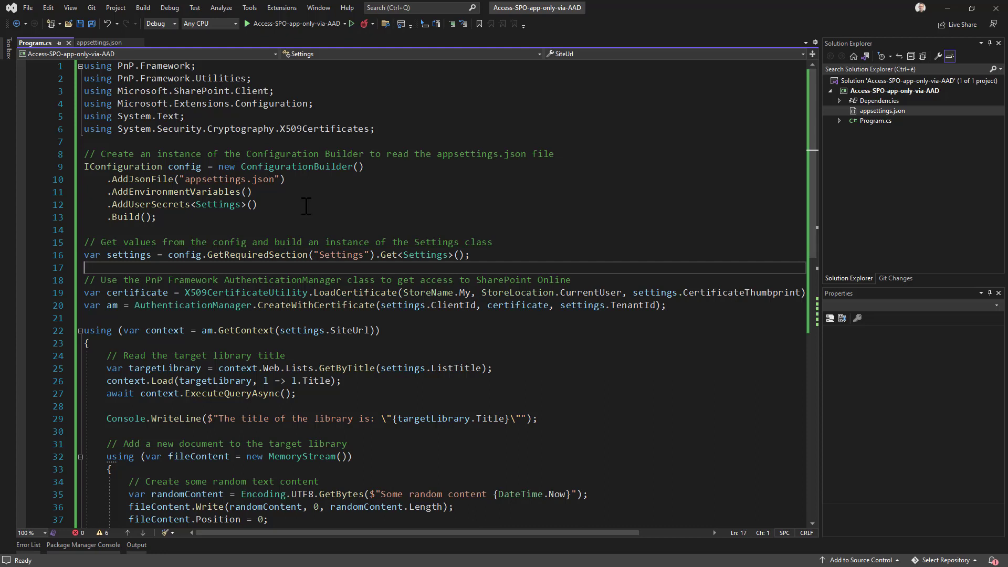
key(Down)
key(Down)
key(shift+Down)
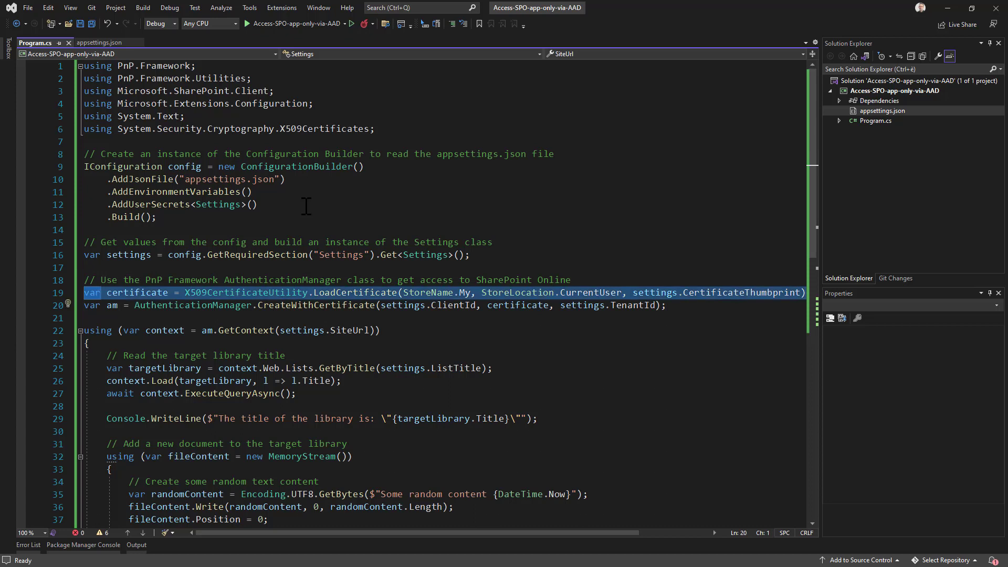
double_click(436, 292)
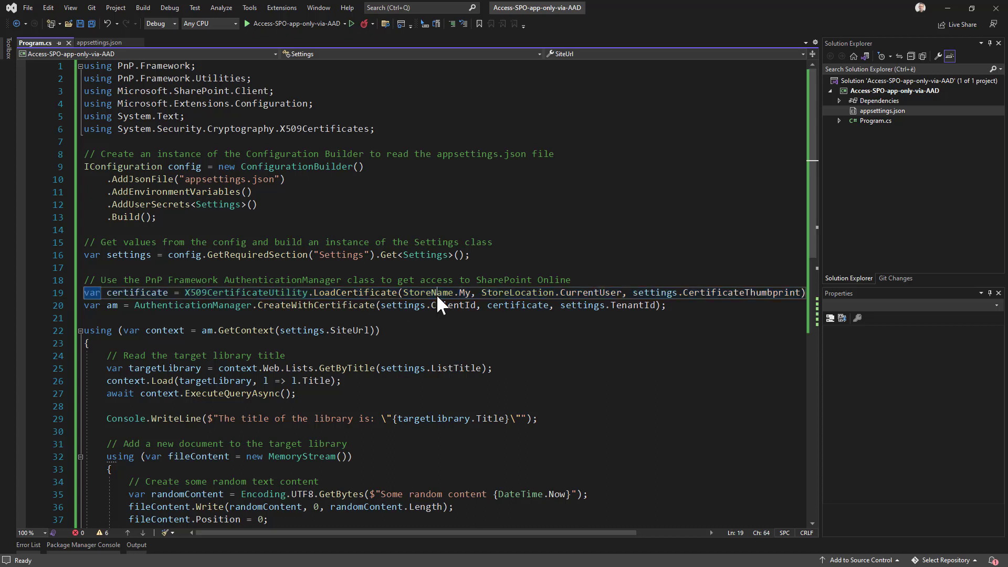
double_click(577, 293)
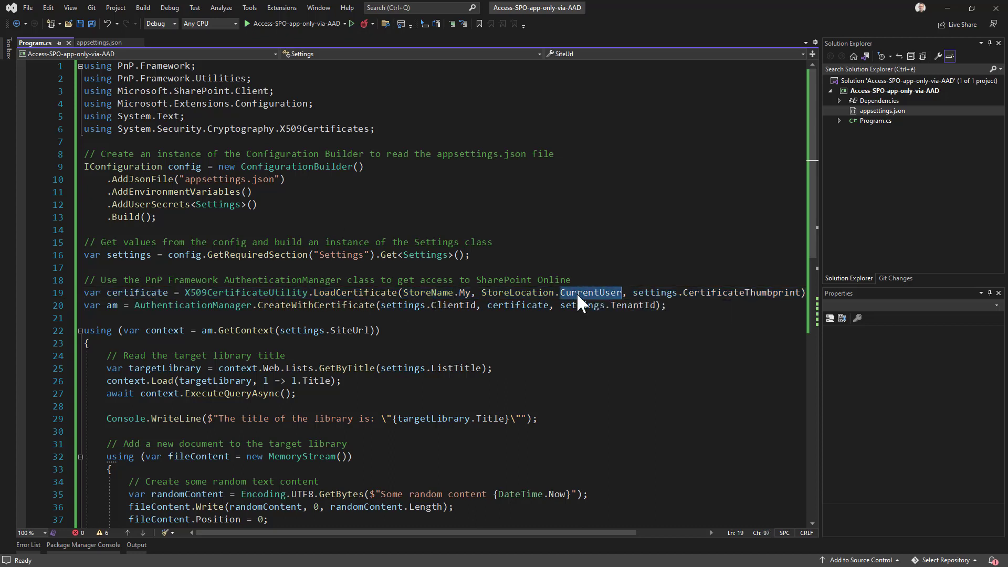
double_click(711, 293)
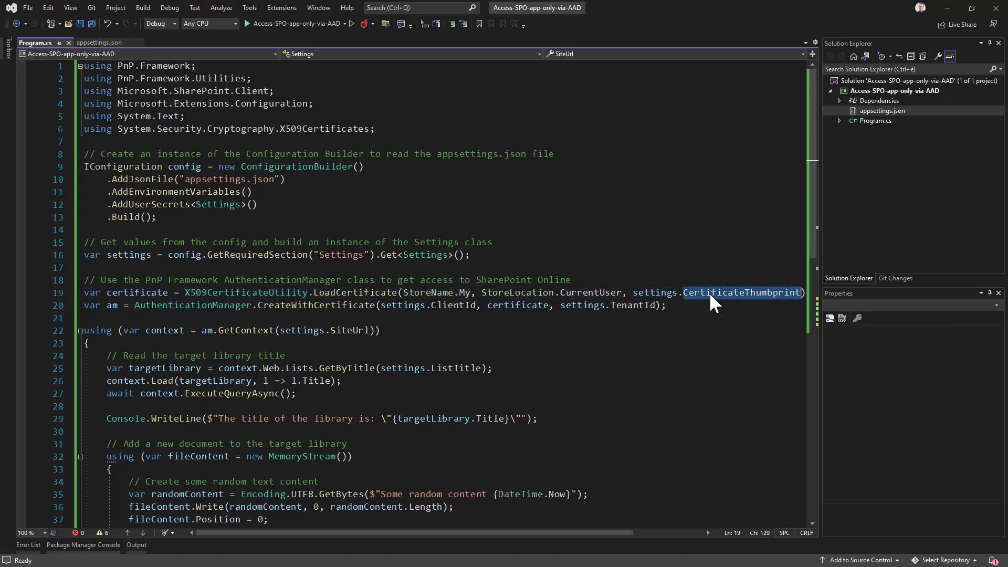
double_click(655, 292)
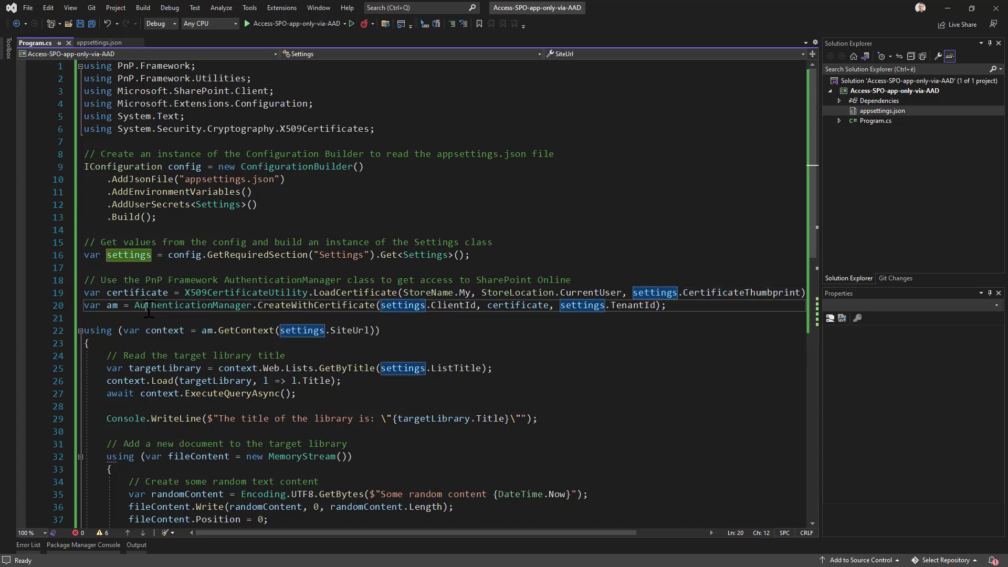
double_click(172, 305)
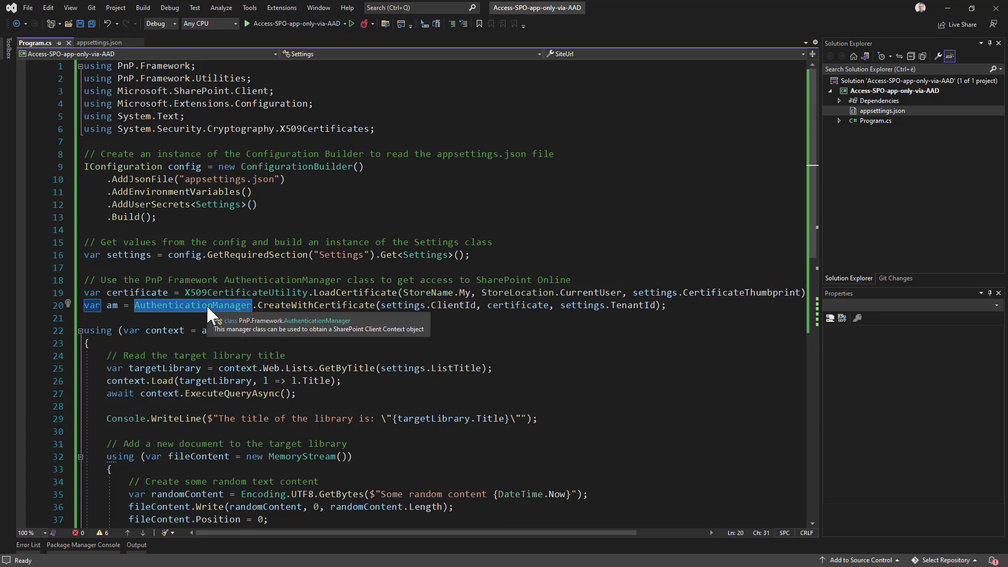
double_click(295, 305)
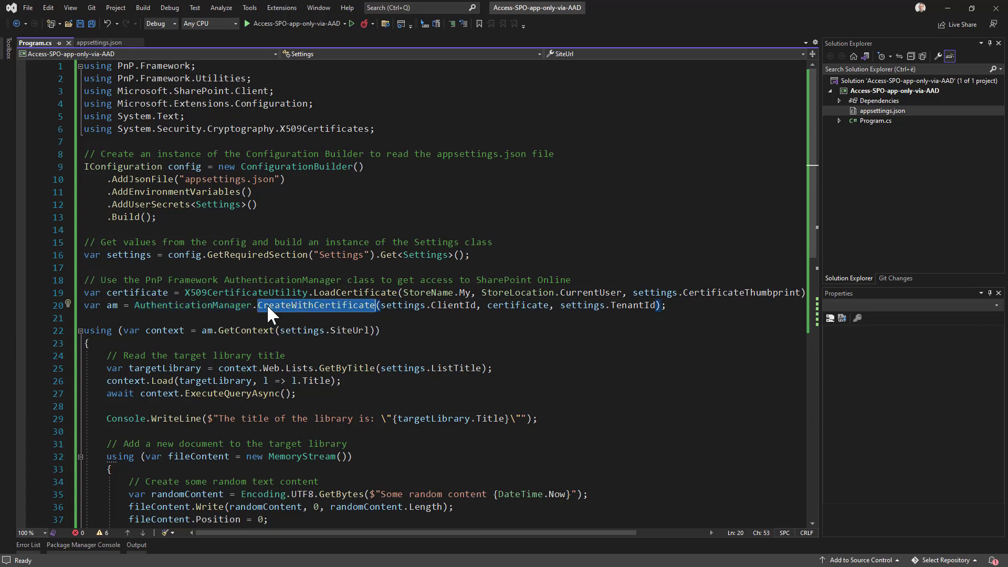
mouse_move(294, 305)
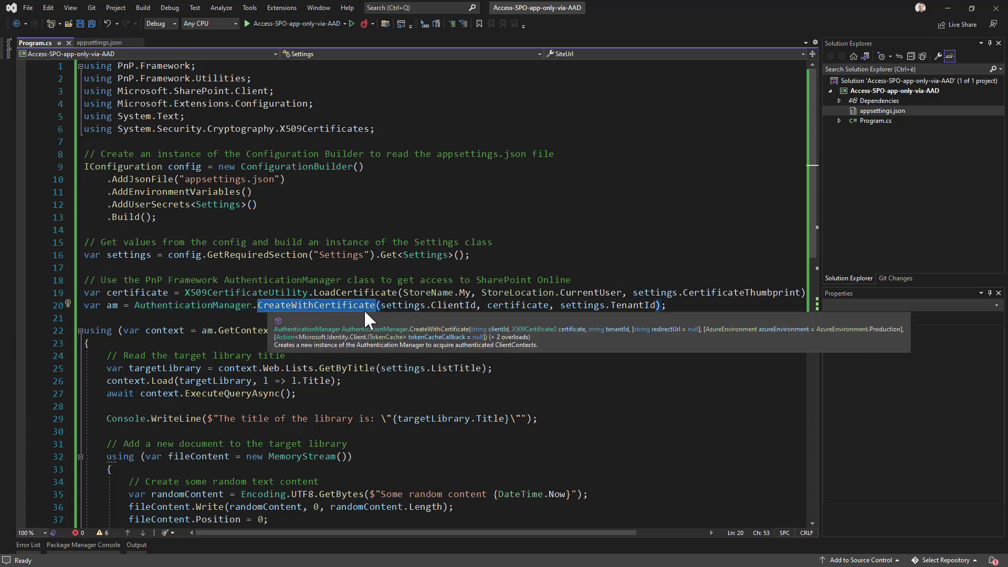
double_click(453, 305)
double_click(513, 305)
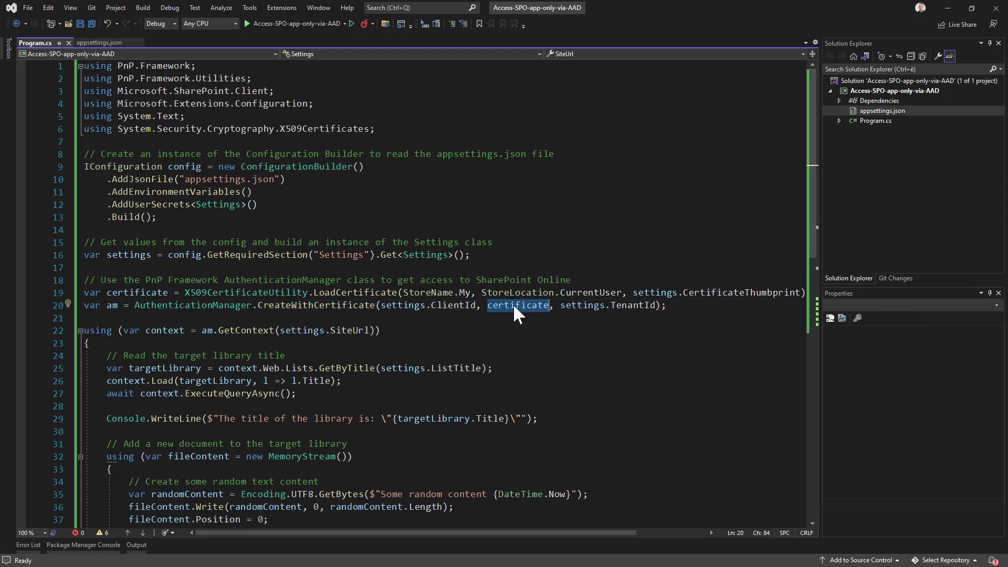
double_click(620, 306)
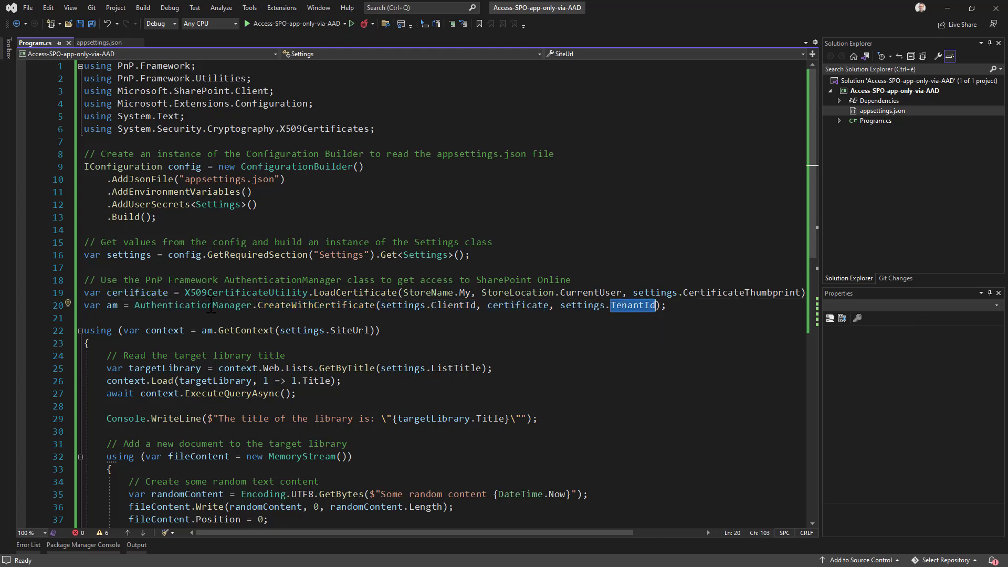
double_click(111, 306)
scroll(181, 360, down, 3)
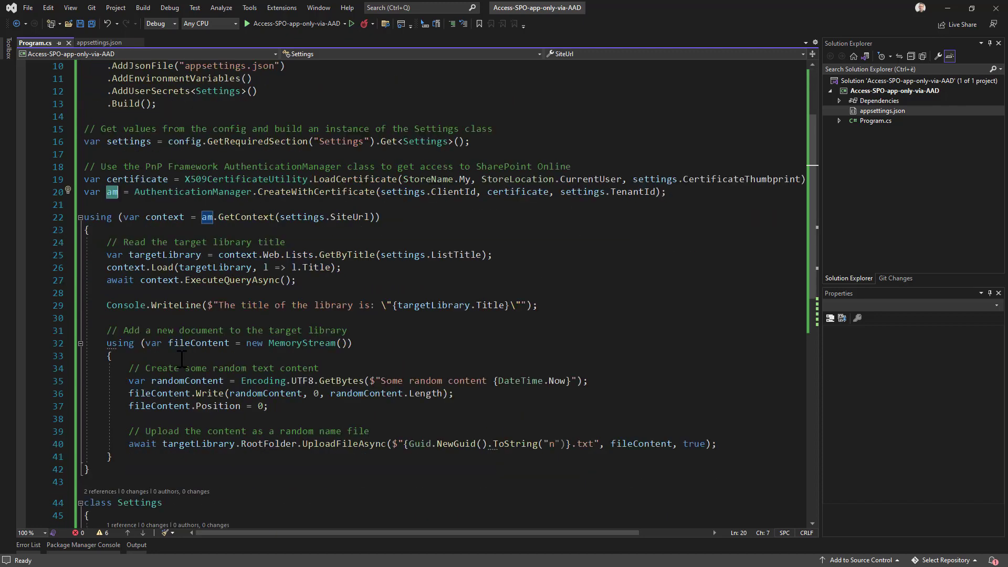
double_click(231, 216)
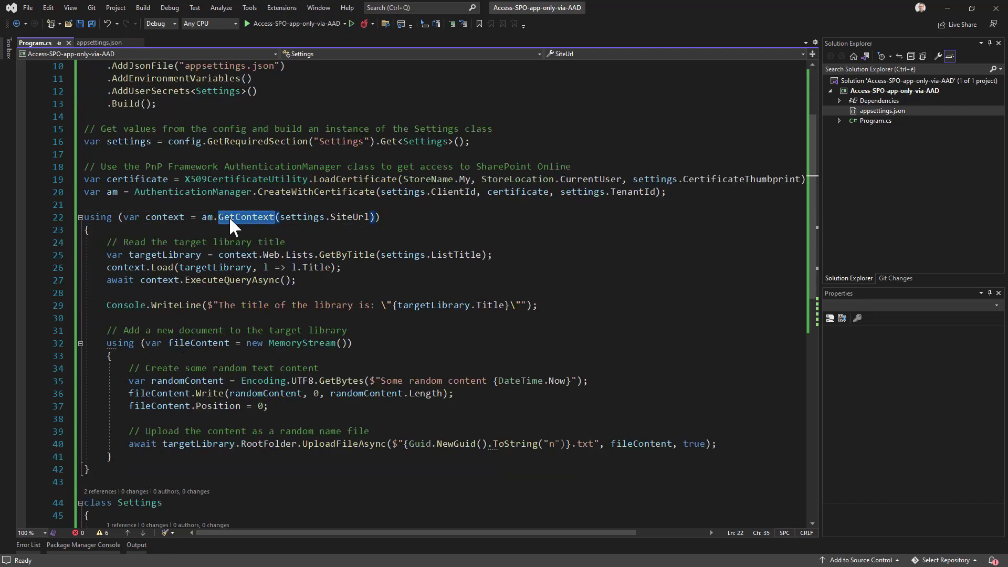
mouse_move(172, 218)
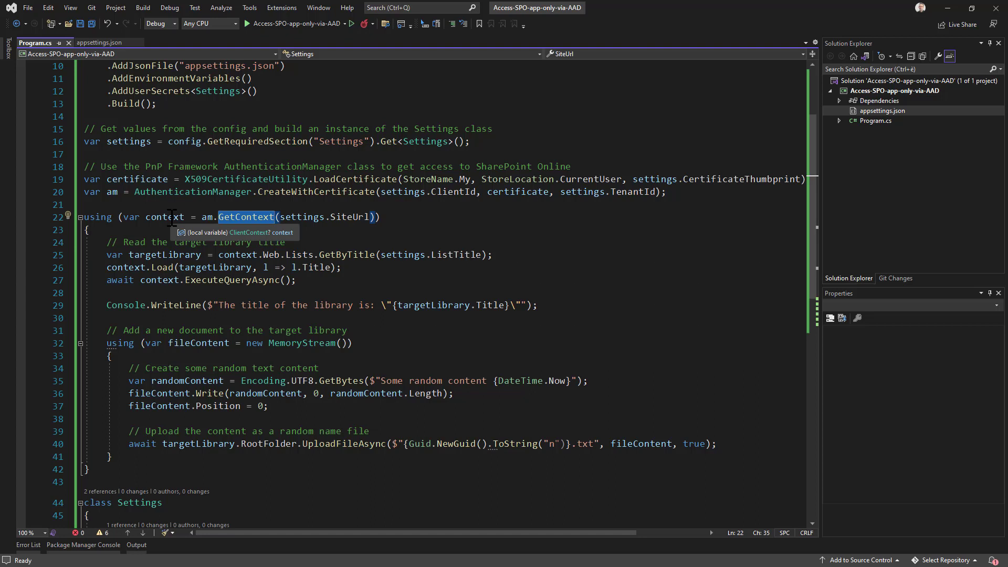
drag(106, 242, 175, 456)
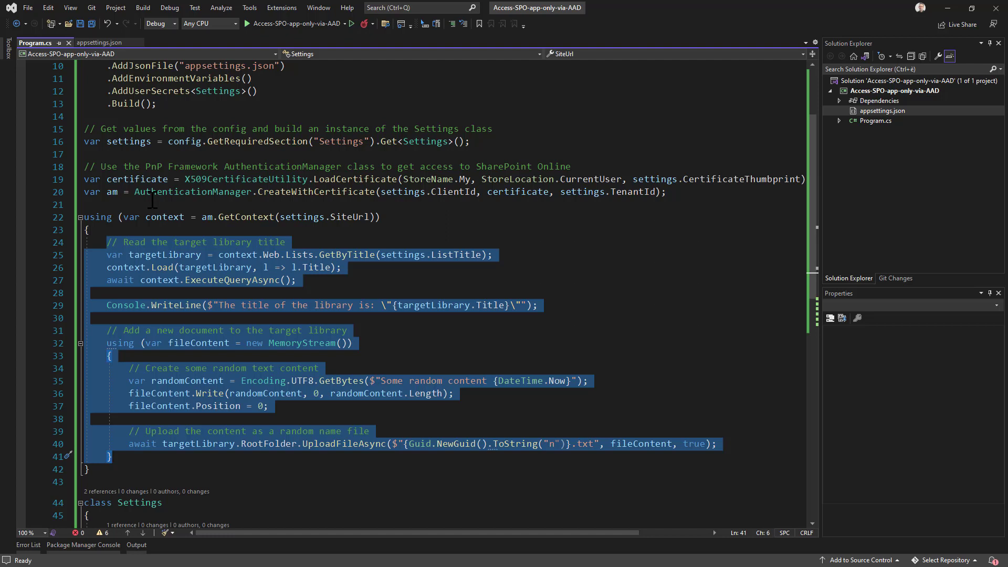
mouse_move(216, 193)
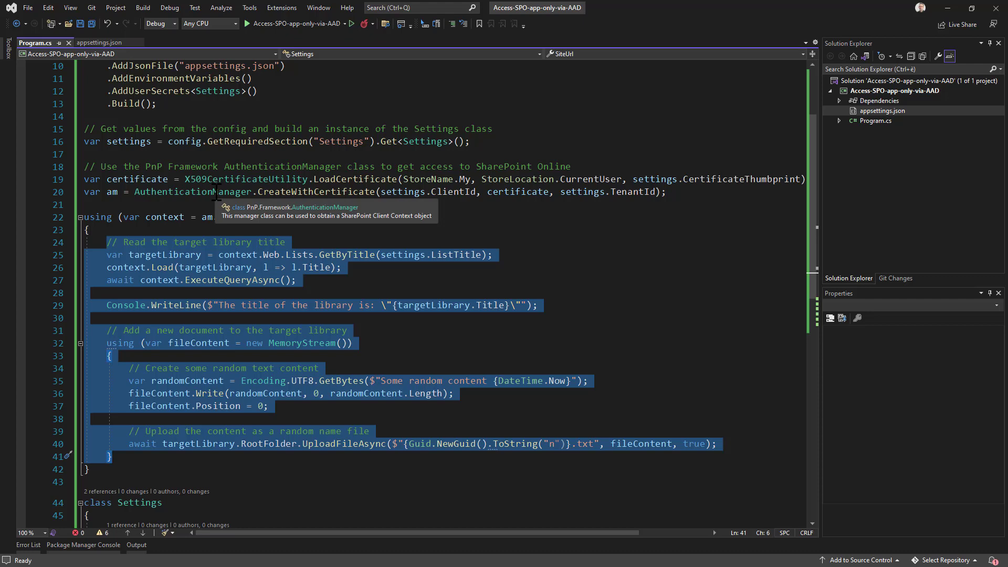
click(158, 193)
right_click(526, 195)
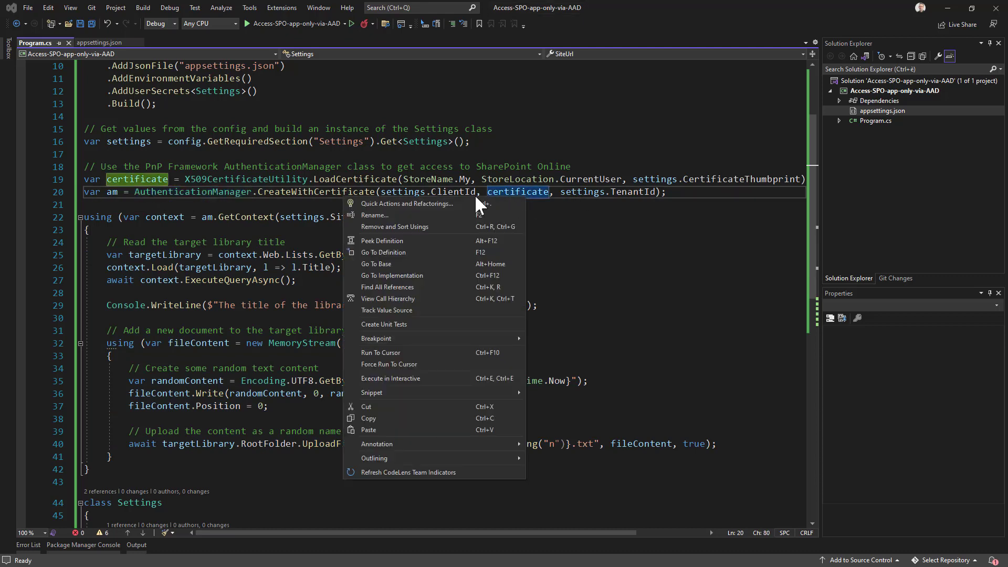
click(475, 195)
double_click(611, 193)
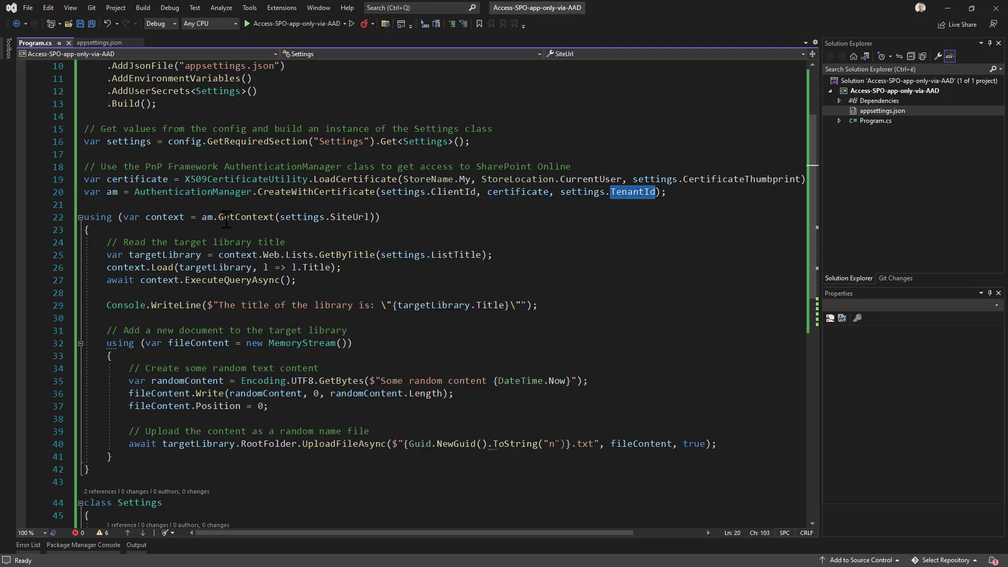
drag(202, 216, 382, 218)
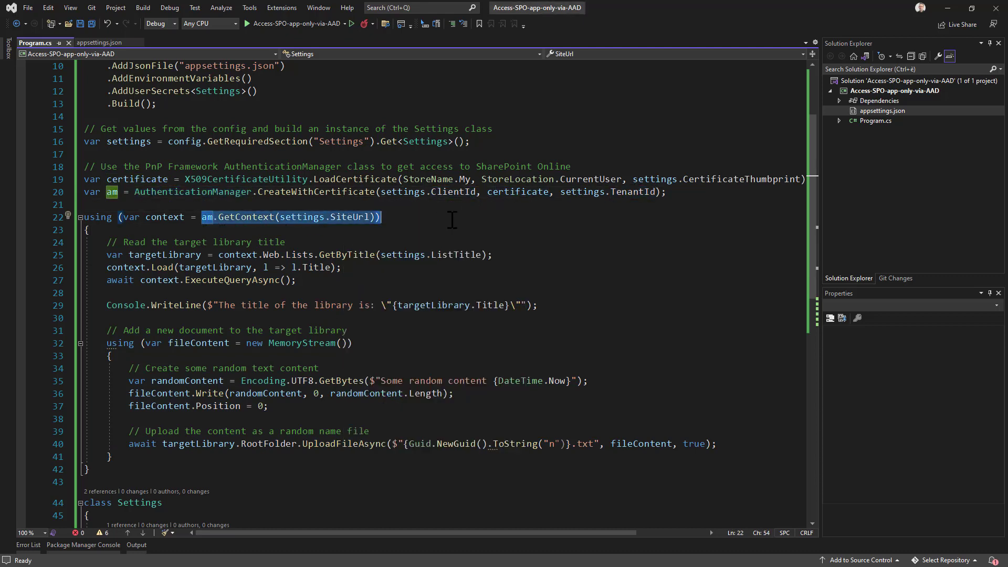